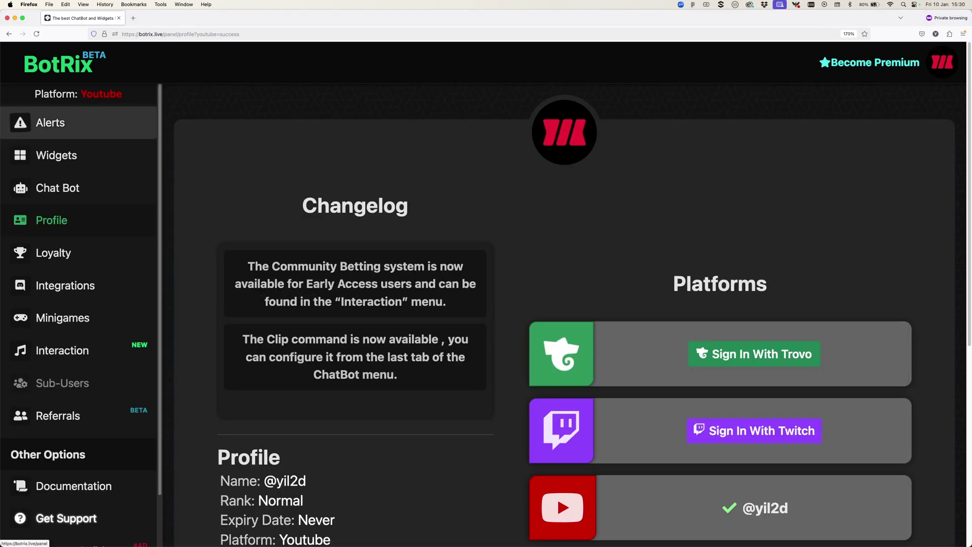
# Step: Open the Goal Likes widget settings from the BotRix widget gallery
pyautogui.click(57, 155)
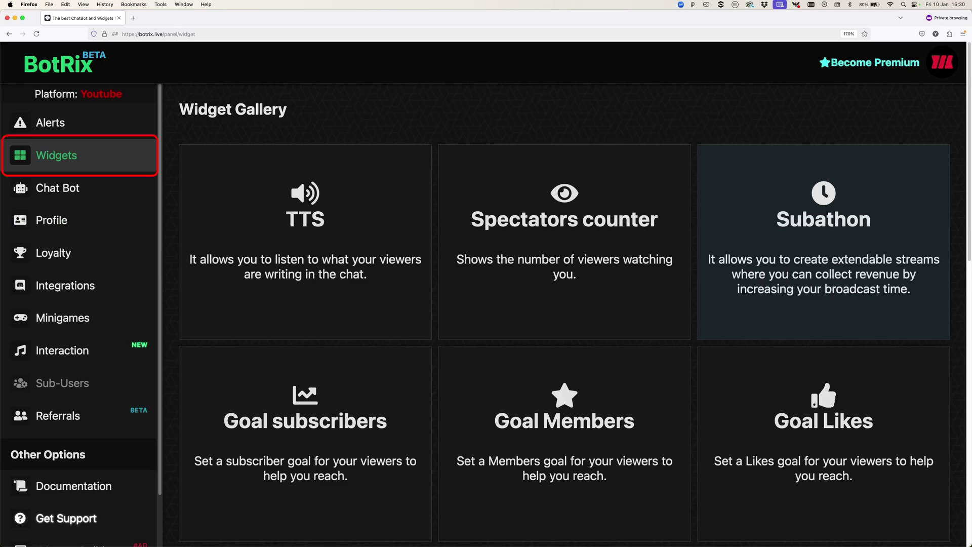
pyautogui.scroll(-2, 305, 227)
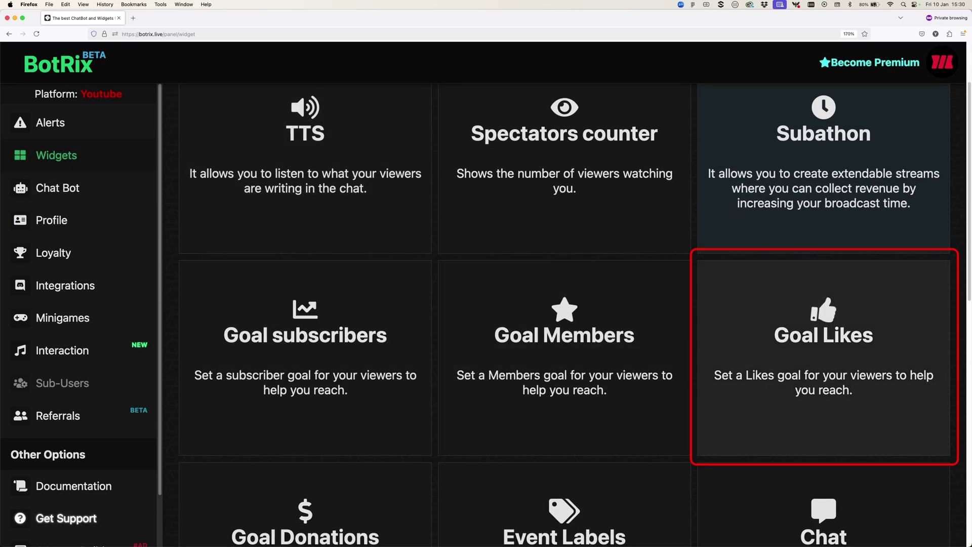
pyautogui.click(823, 310)
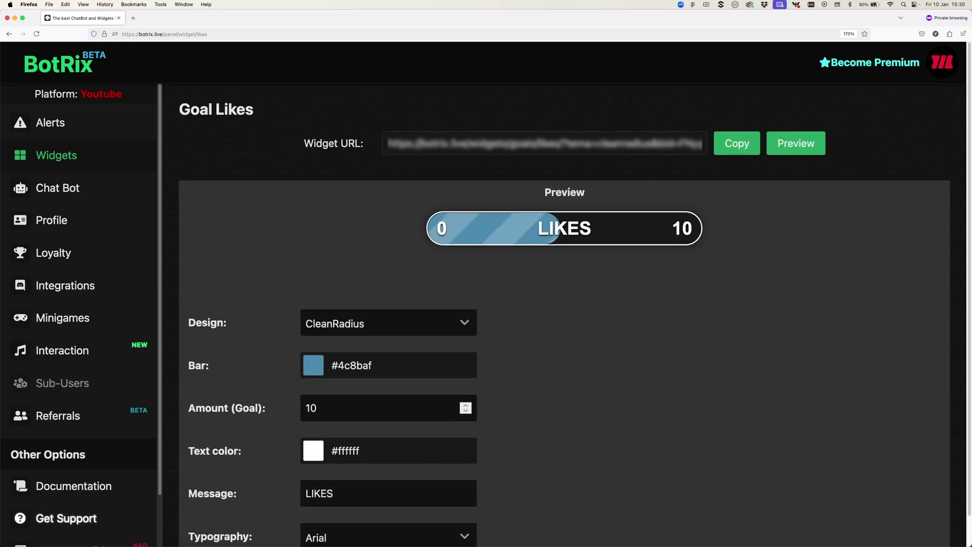
pyautogui.scroll(-1, 574, 294)
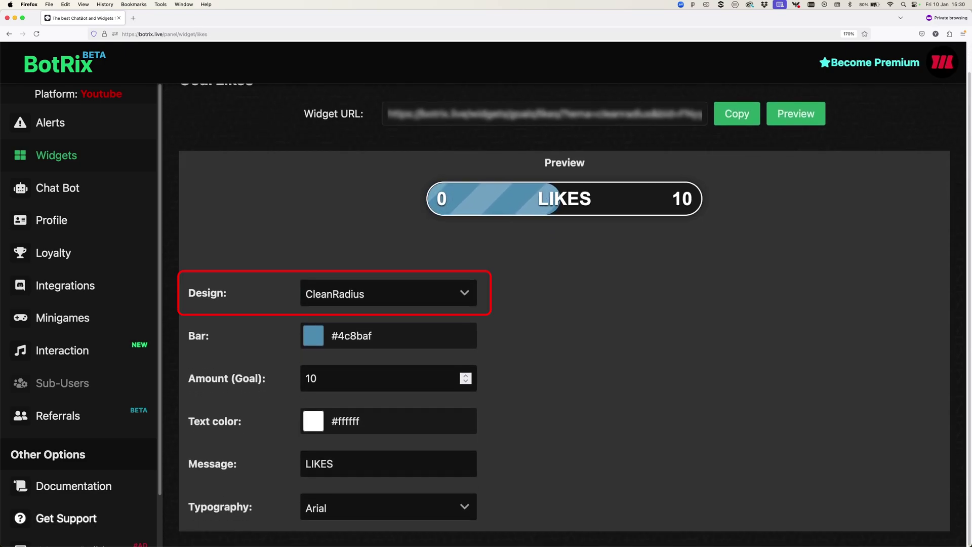
# Step: Switch the bar to the Normal design and replace the message text with 'Likes'
pyautogui.click(388, 292)
pyautogui.click(325, 319)
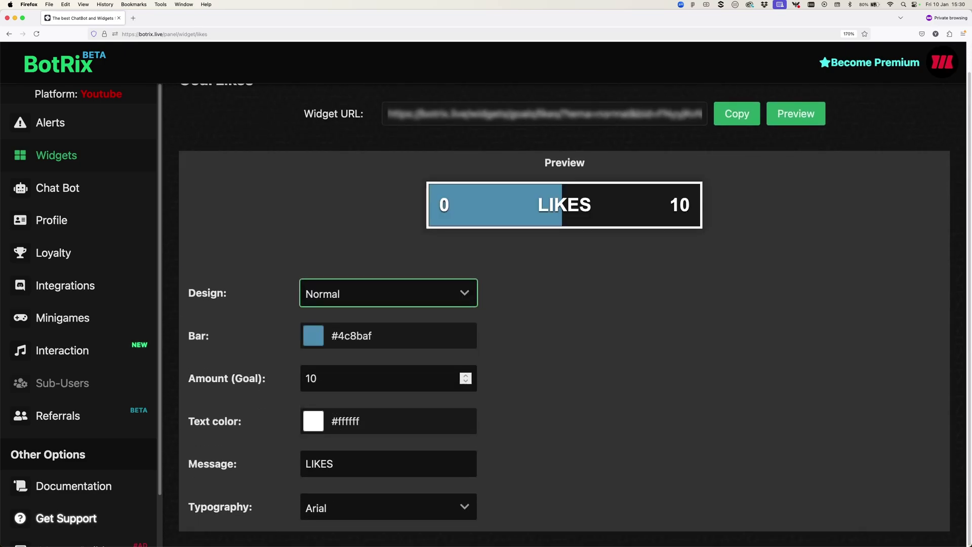
pyautogui.scroll(-1, 388, 462)
pyautogui.click(335, 463)
pyautogui.hotkey('shift', 'Left')
pyautogui.hotkey('shift', 'Left')
pyautogui.hotkey('shift', 'Left')
pyautogui.hotkey('shift', 'Left')
pyautogui.hotkey('shift', 'Left')
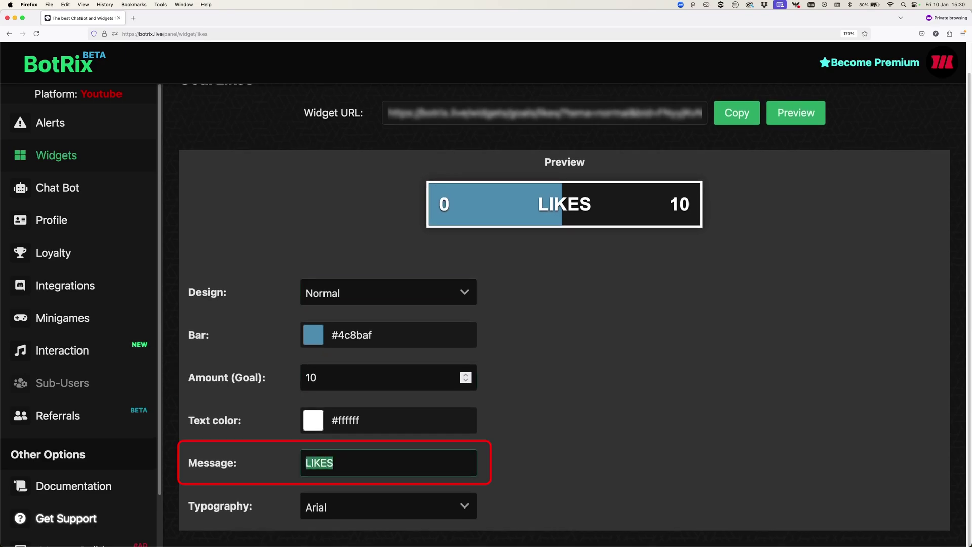
pyautogui.press('BackSpace')
pyautogui.write('L')
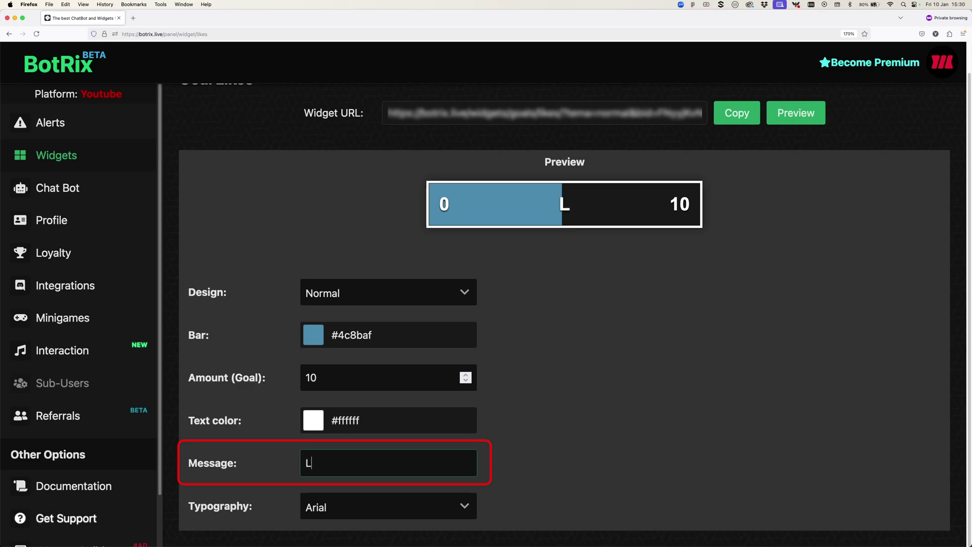
pyautogui.write('ikes')
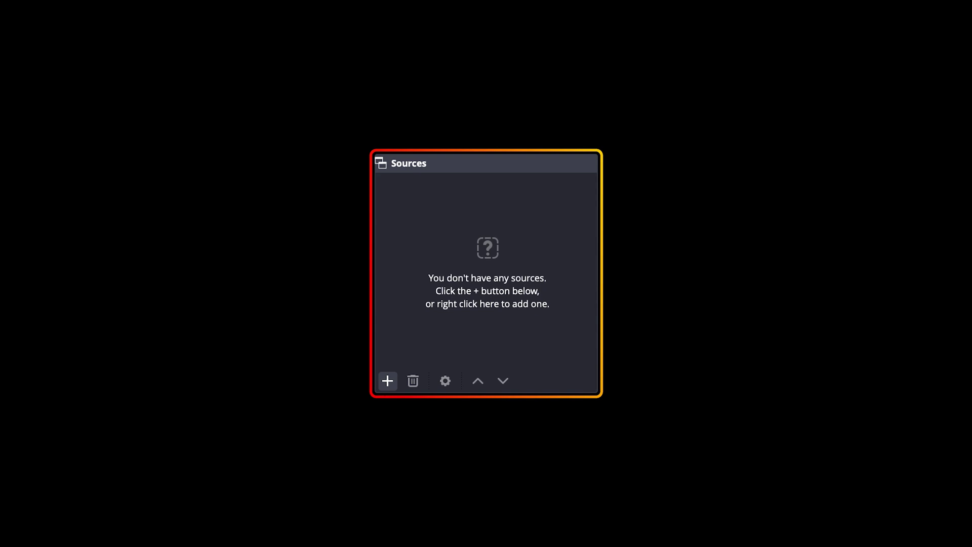
# Step: Add a Browser source named Like Meter YIL2D to the scene
pyautogui.click(387, 380)
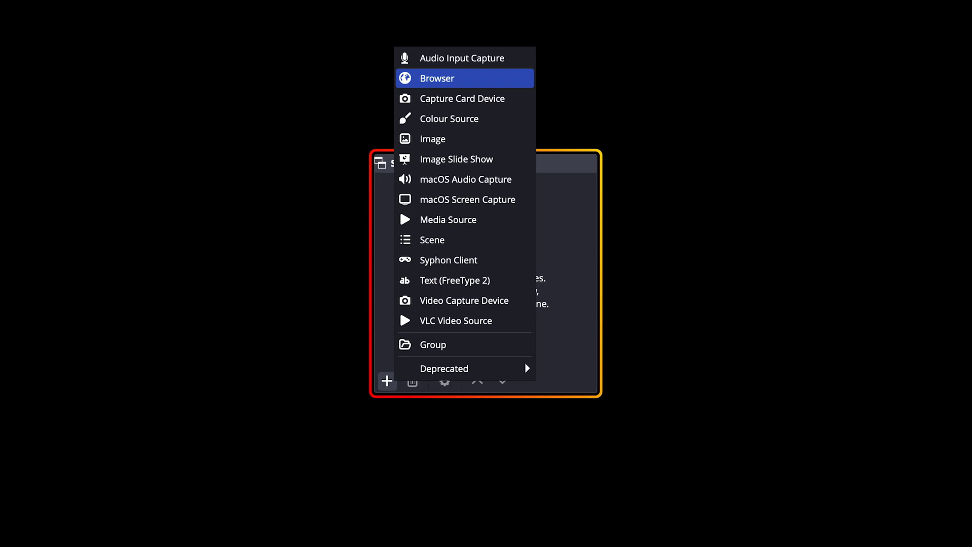
pyautogui.press('Return')
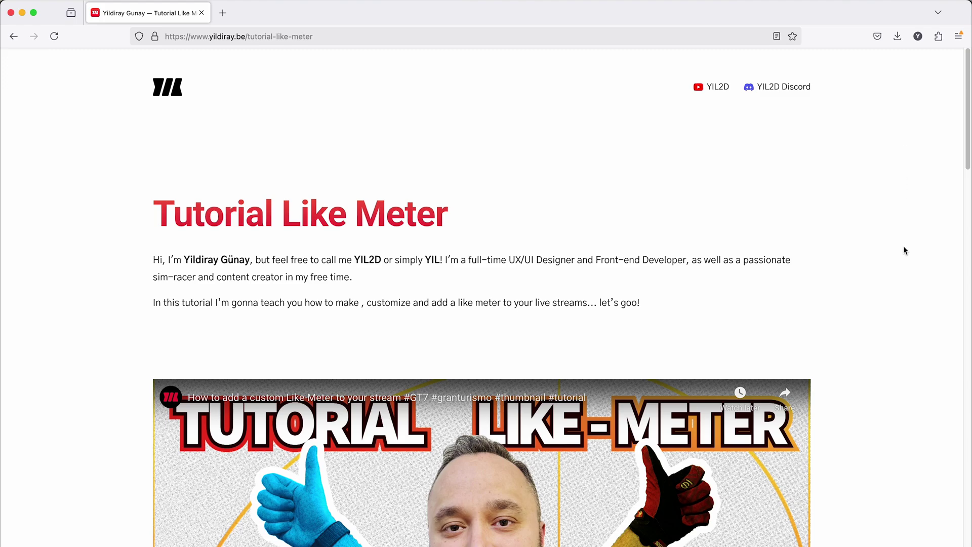
# Step: Select the whole Like Meter CSS code block on the tutorial page and copy it
pyautogui.scroll(-5, 903, 250)
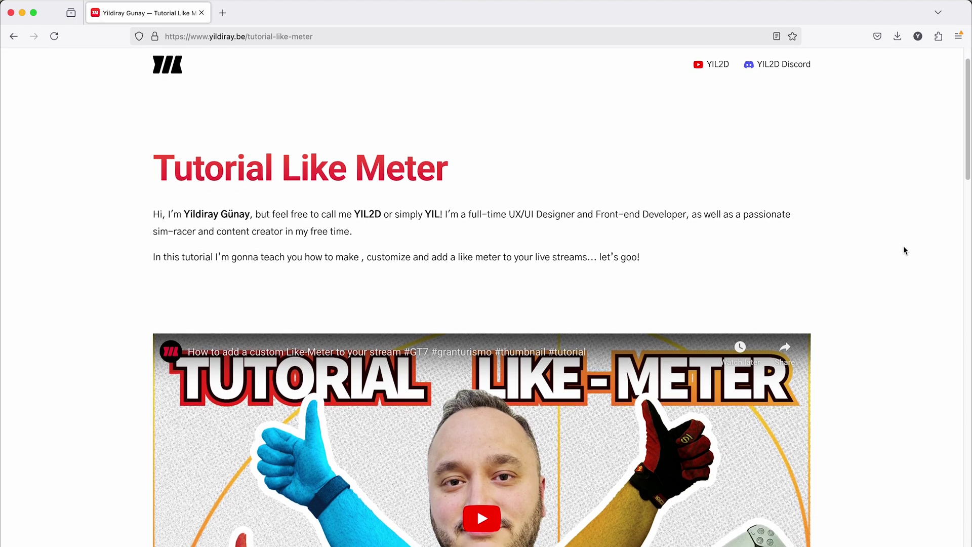
pyautogui.scroll(-5, 904, 250)
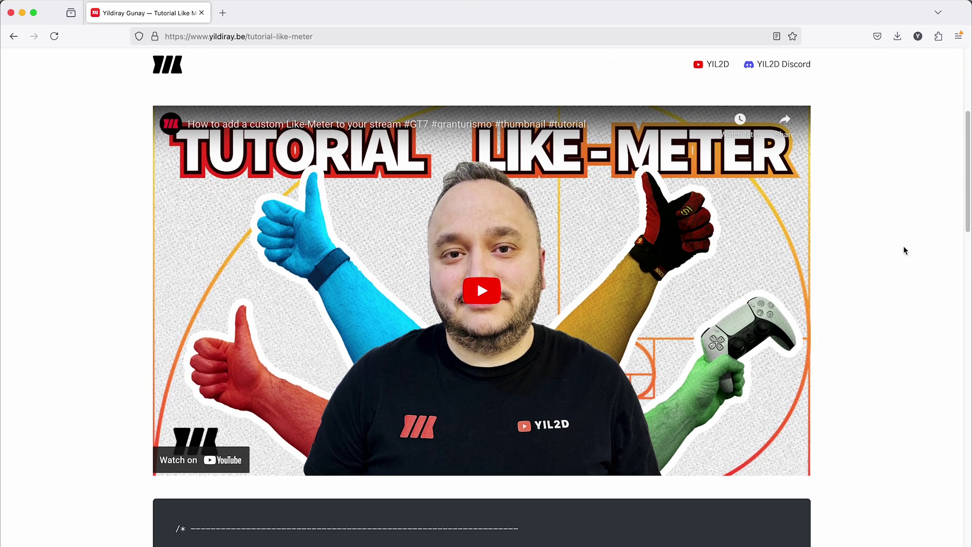
pyautogui.scroll(-5, 904, 250)
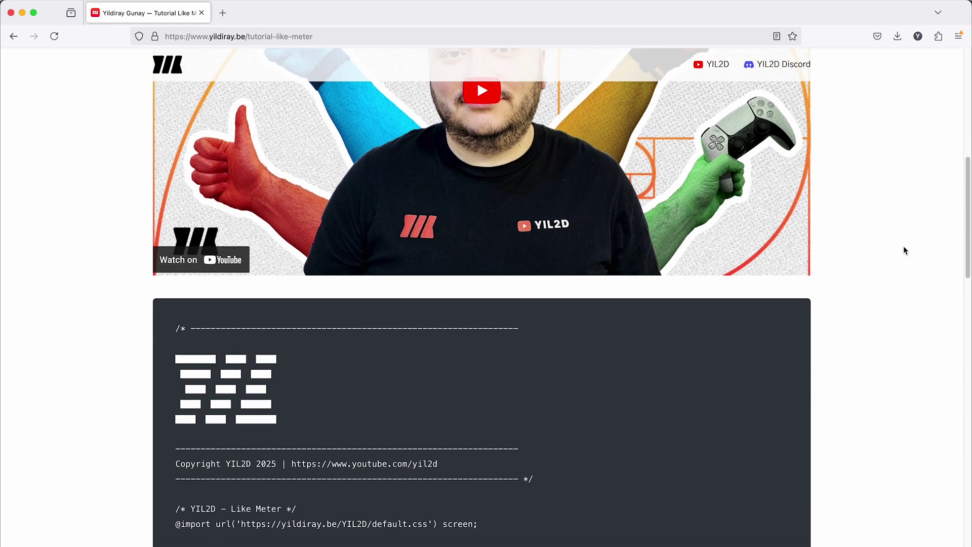
pyautogui.scroll(-5, 904, 250)
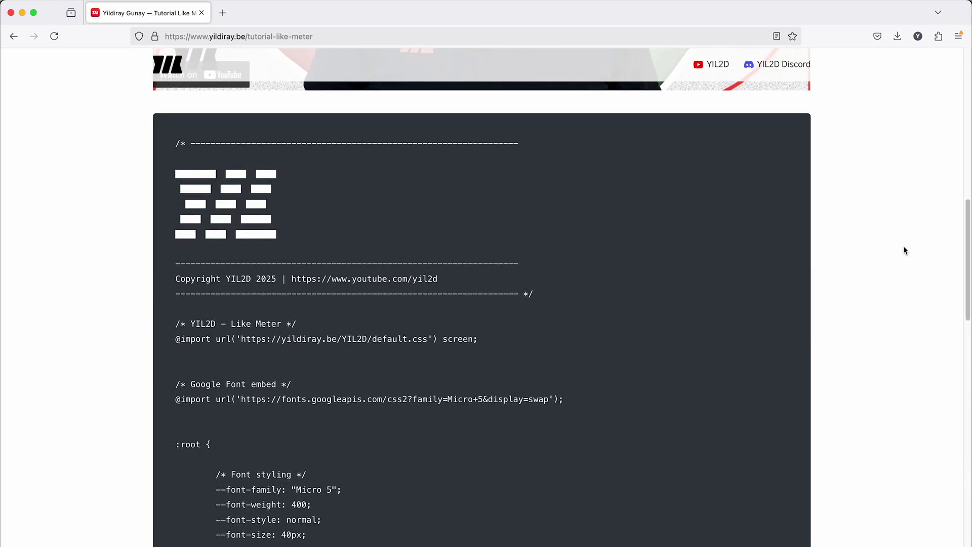
pyautogui.moveTo(177, 115); pyautogui.dragTo(228, 411)
pyautogui.scroll(-2, 305, 304)
pyautogui.scroll(-12, 305, 305)
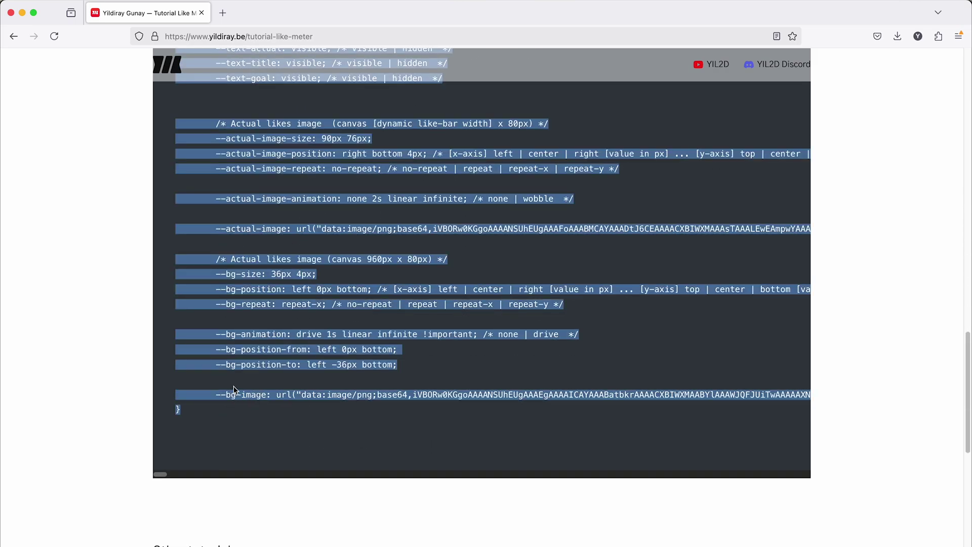
pyautogui.rightClick(236, 395)
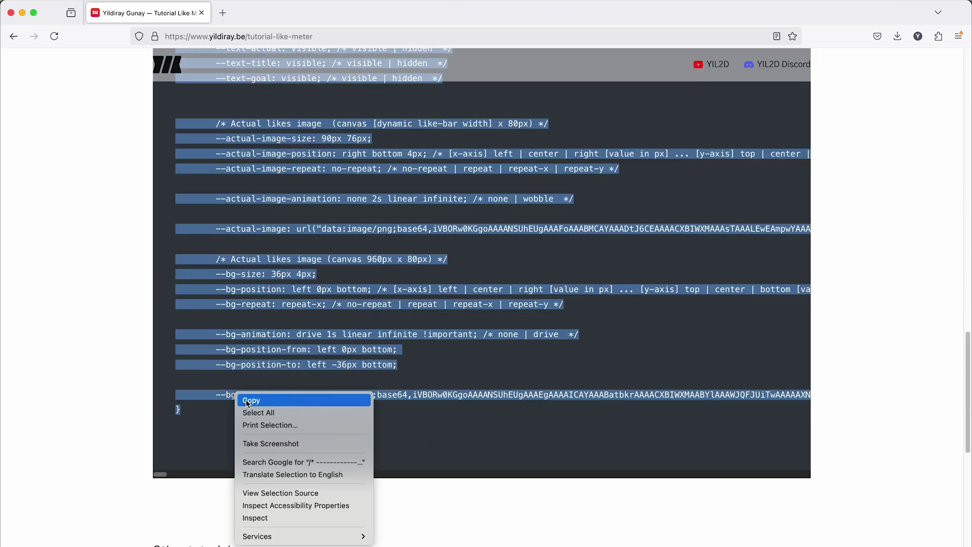
pyautogui.click(248, 400)
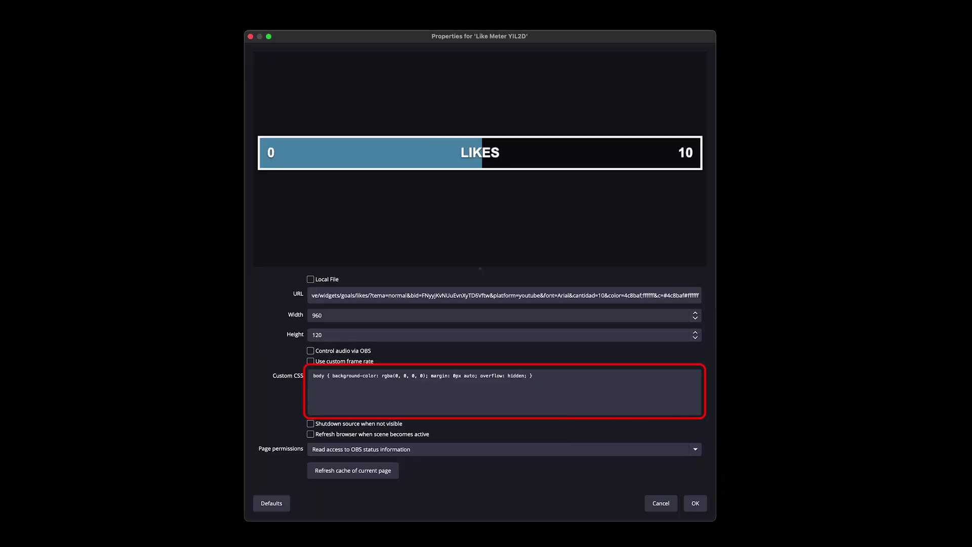
# Step: Replace the Like Meter YIL2D custom CSS with the copied tutorial code, apply it, and deselect the source
pyautogui.click(571, 385)
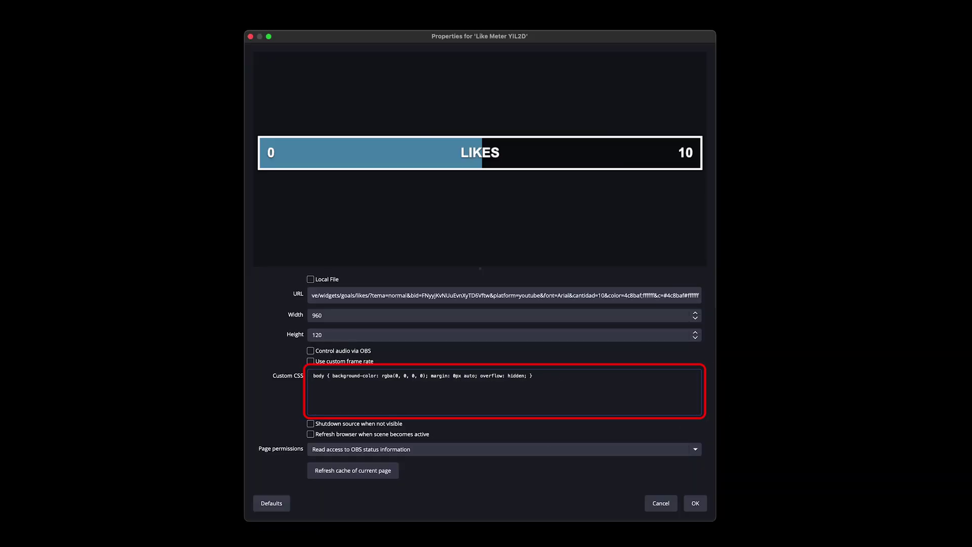
pyautogui.press('super+a')
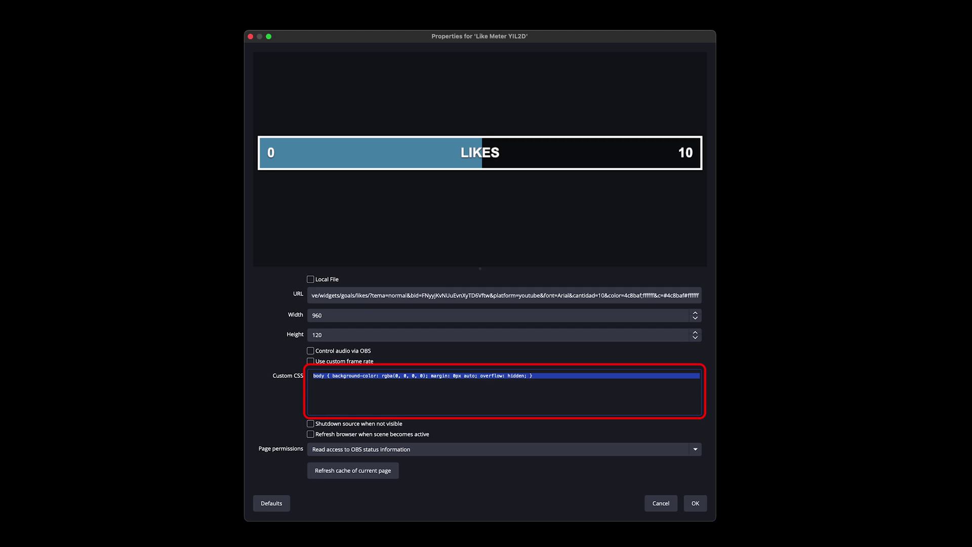
pyautogui.press('BackSpace')
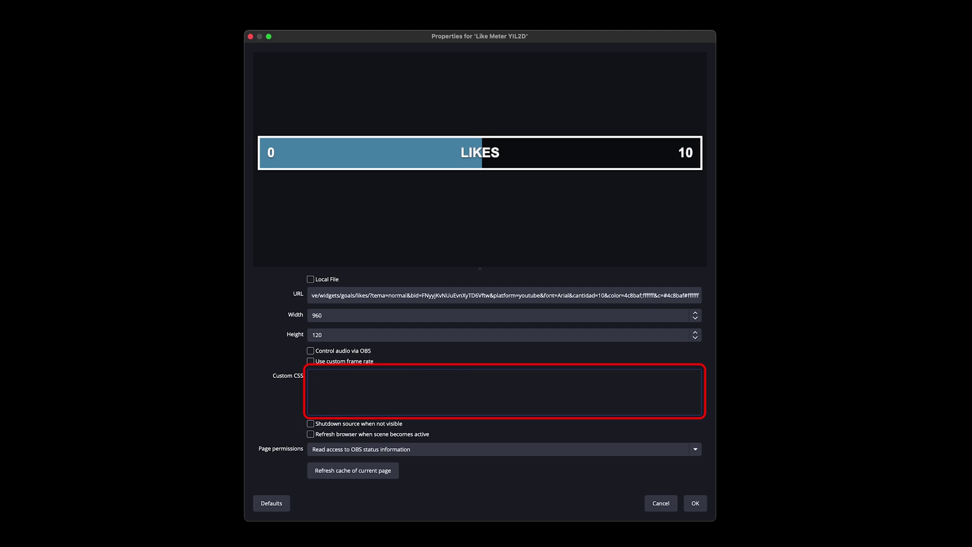
pyautogui.press('super+v')
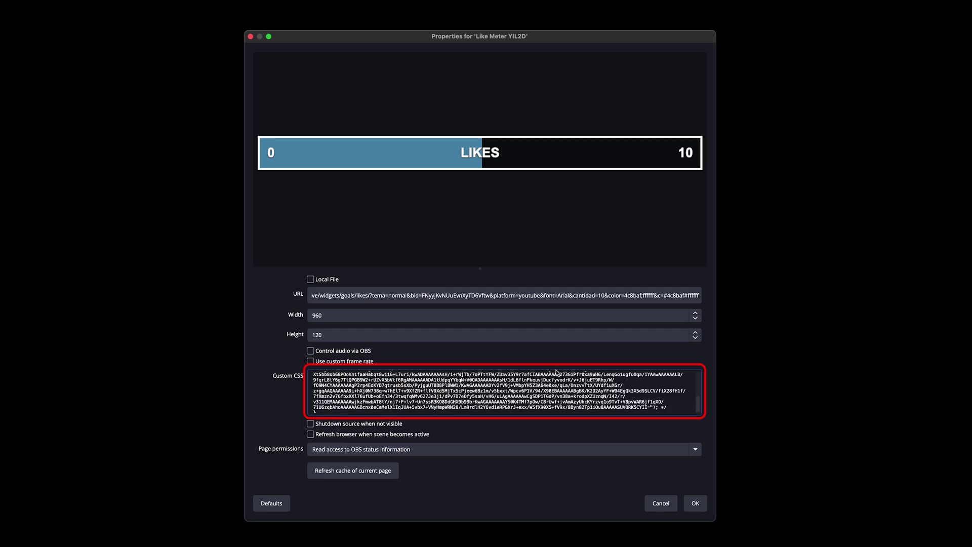
pyautogui.click(696, 503)
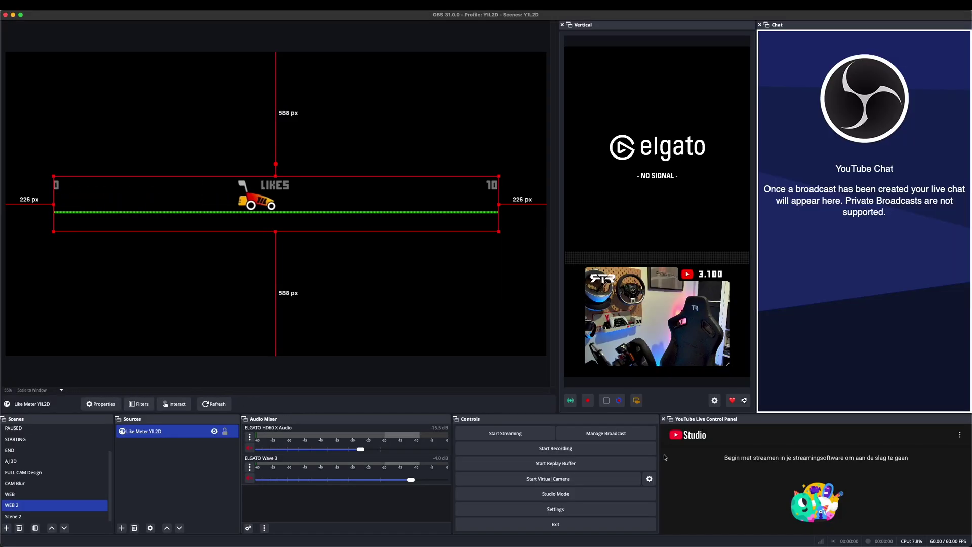
pyautogui.click(517, 245)
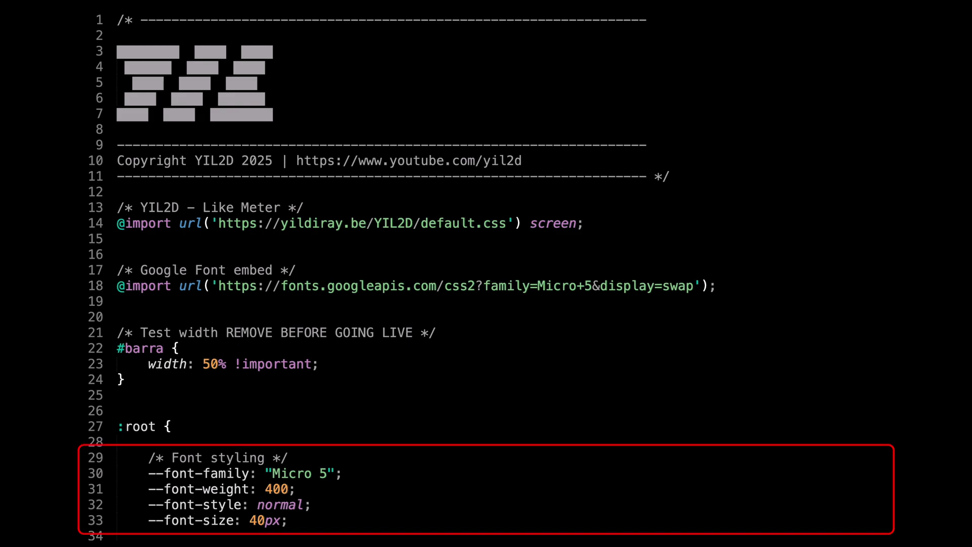
pyautogui.scroll(-10, 486, 273)
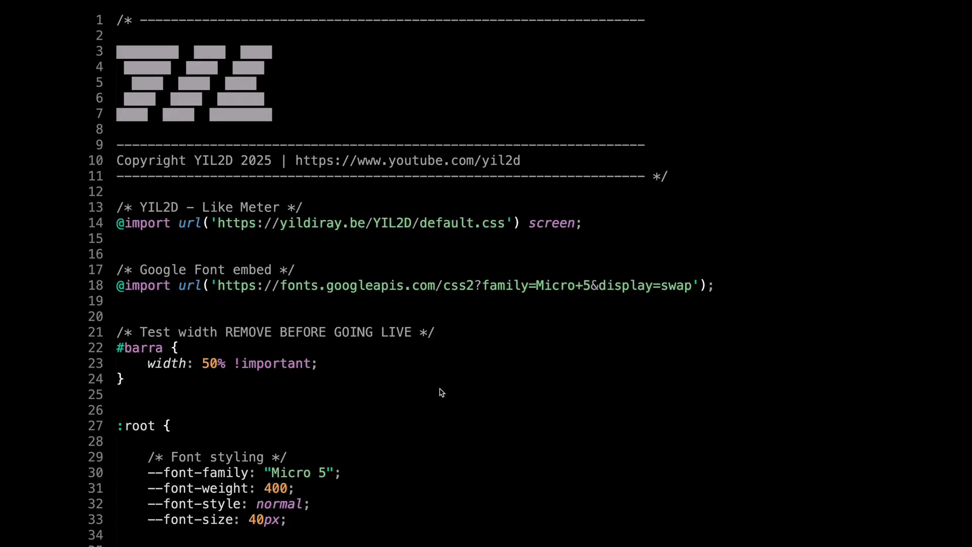
pyautogui.scroll(-5, 441, 393)
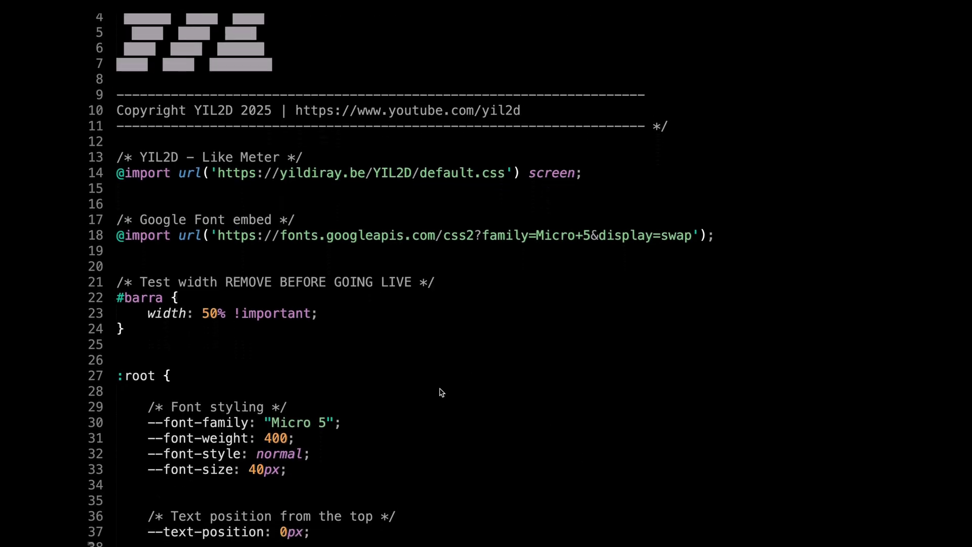
pyautogui.scroll(-3, 442, 393)
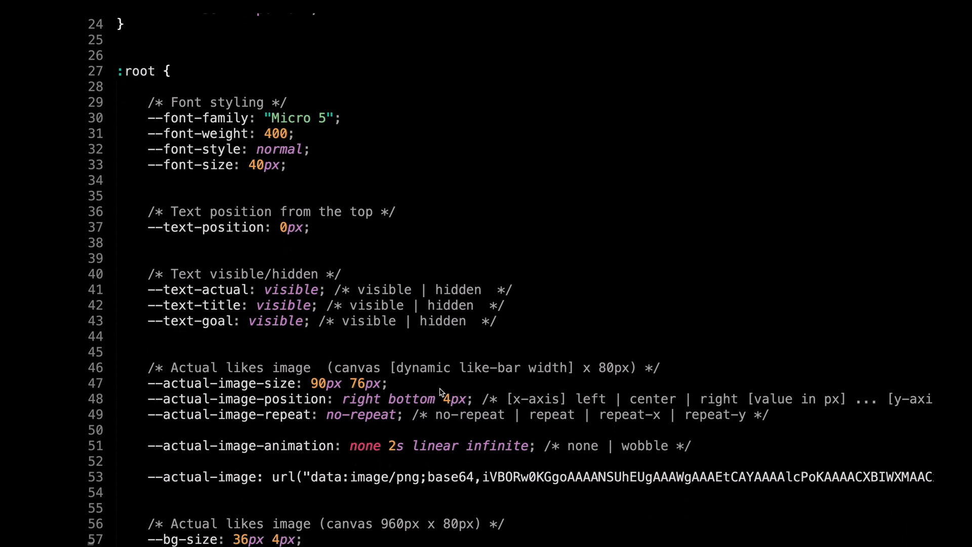
pyautogui.scroll(-2, 441, 392)
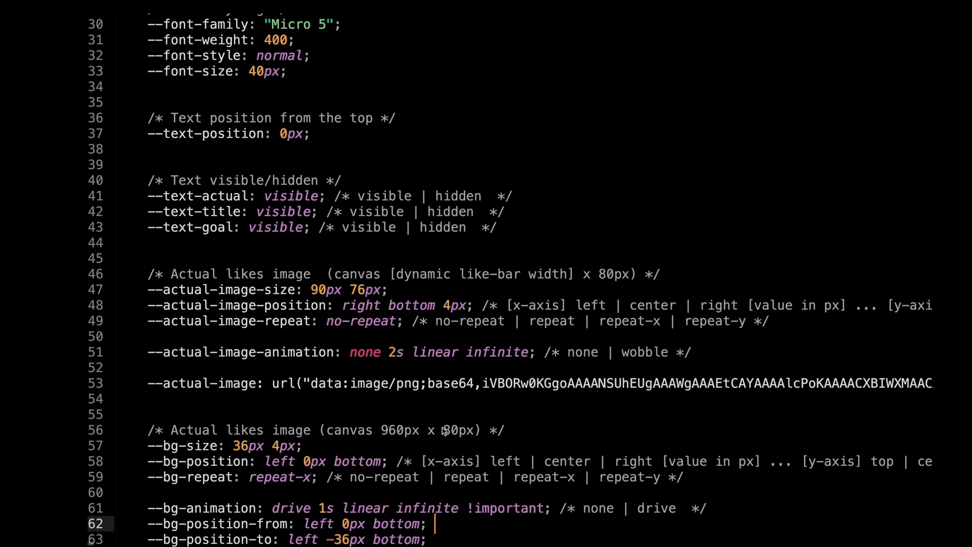
pyautogui.click(311, 383)
pyautogui.scroll(-4, 304, 381)
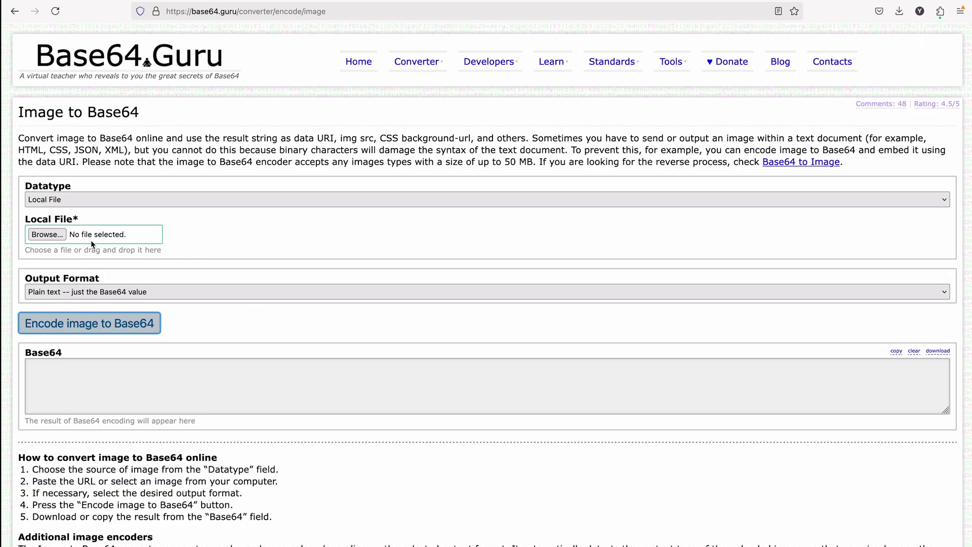
# Step: Load road-002.jpg into Base64.Guru's image encoder
pyautogui.click(52, 235)
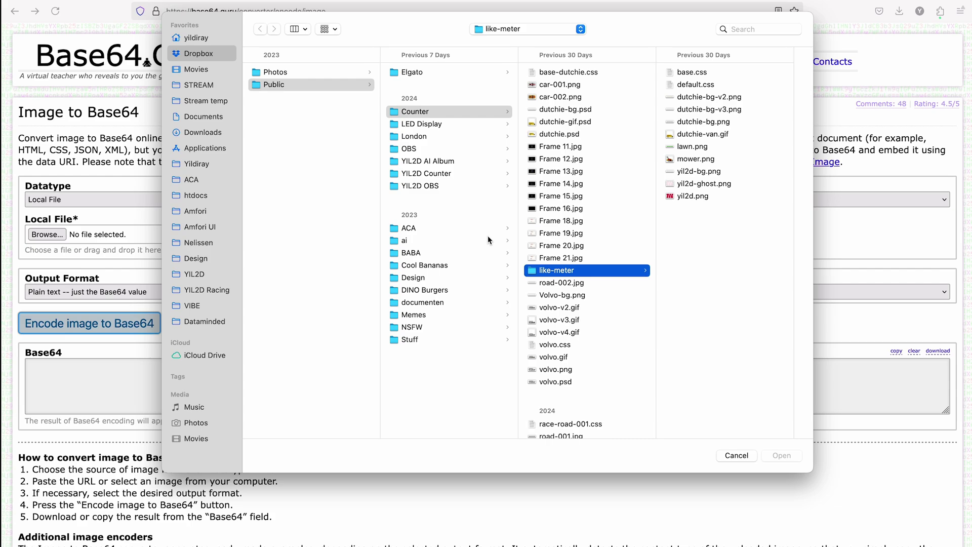
pyautogui.click(594, 282)
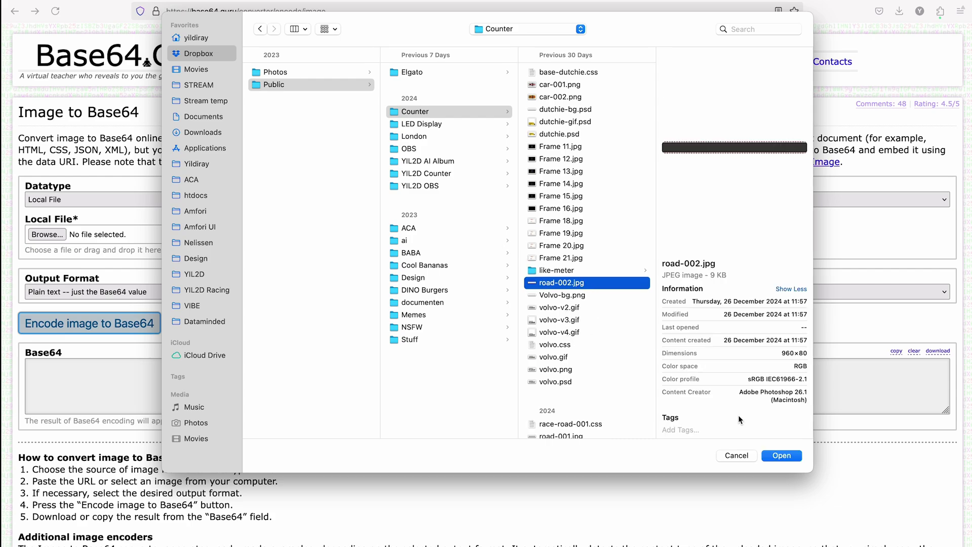
pyautogui.press('space')
pyautogui.press('space')
pyautogui.click(781, 455)
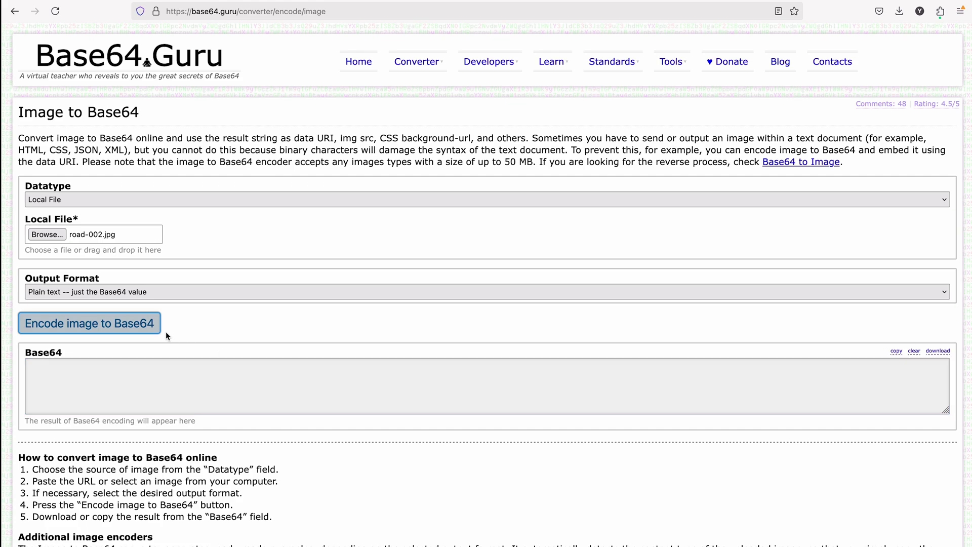
# Step: Encode the road image with Data URI output and copy the Base64 result
pyautogui.click(150, 292)
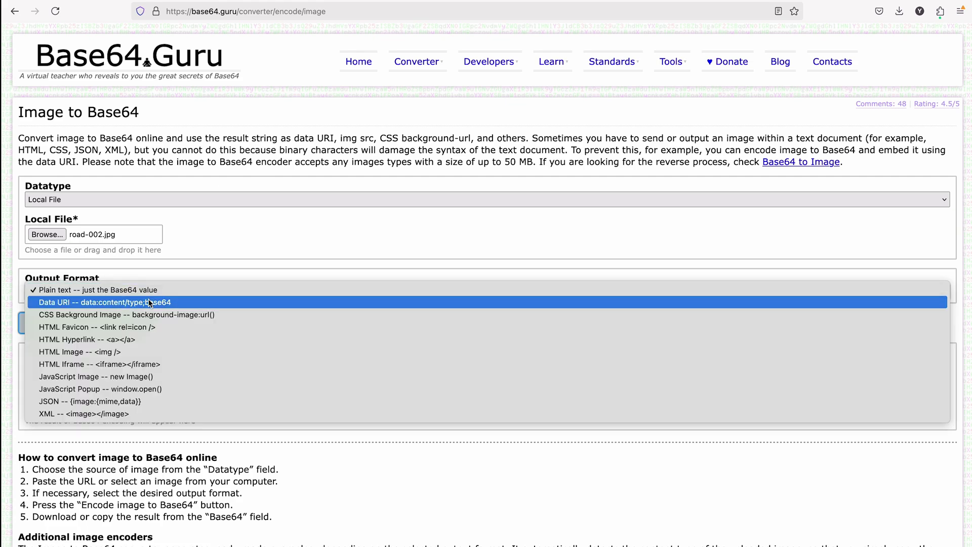
pyautogui.click(153, 302)
pyautogui.click(132, 325)
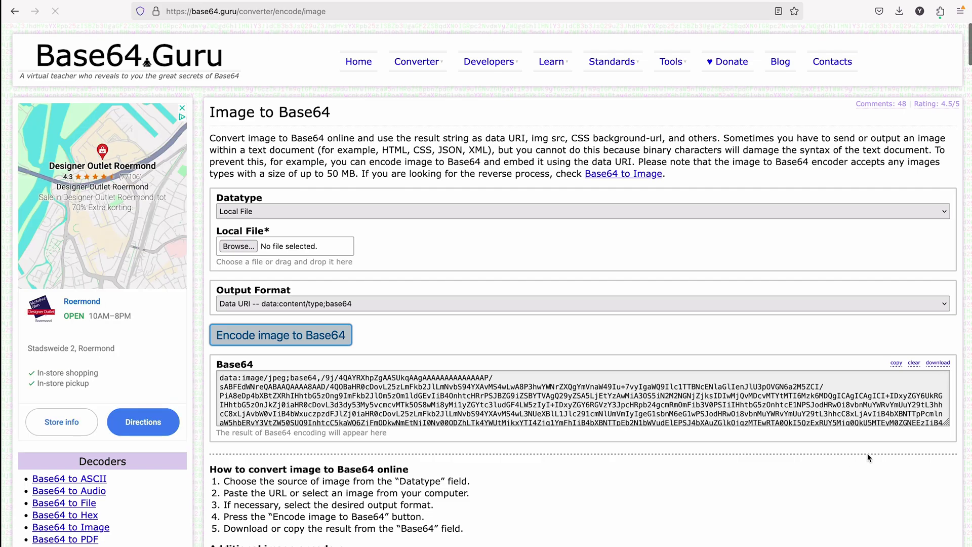
pyautogui.click(896, 362)
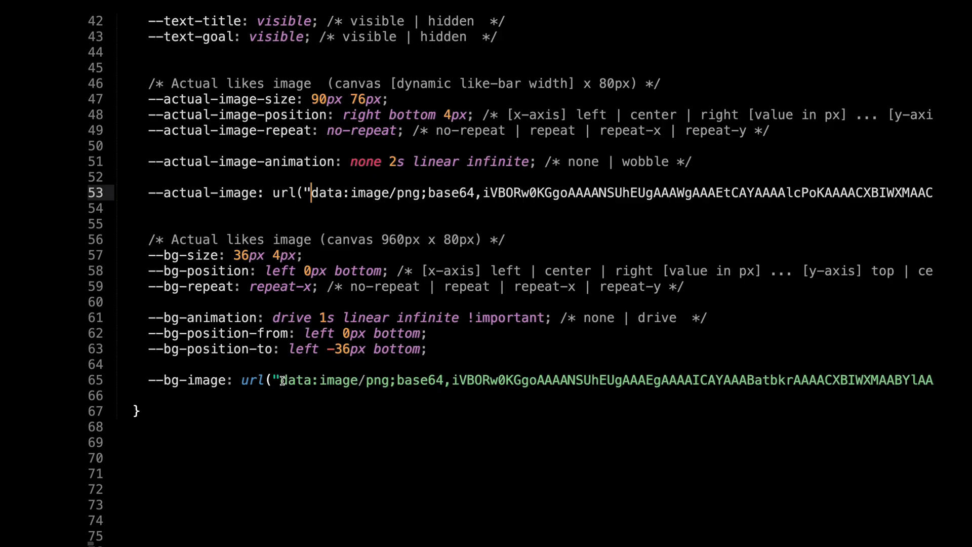
pyautogui.click(282, 381)
# Step: Replace the old --bg-image data with the road JPEG data URI
pyautogui.press('super+shift+Right')
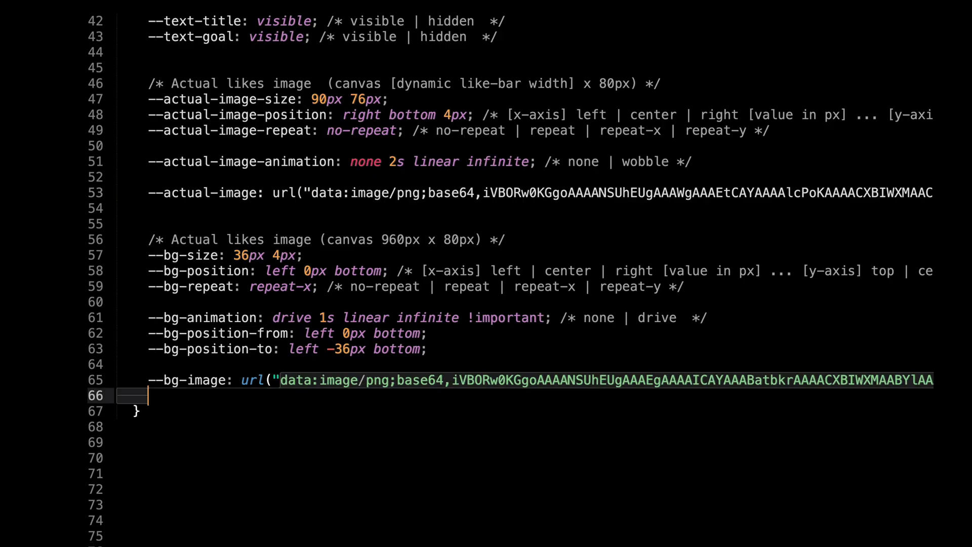
pyautogui.press('super+v')
pyautogui.press('Left')
pyautogui.press('Left')
pyautogui.press('Left')
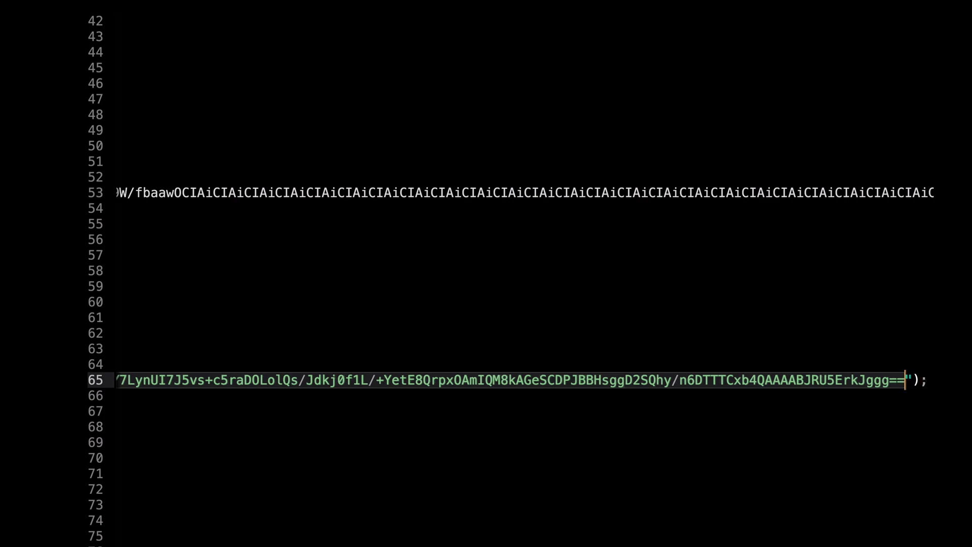
pyautogui.press('super+v')
pyautogui.hscroll(-15, 375, 510)
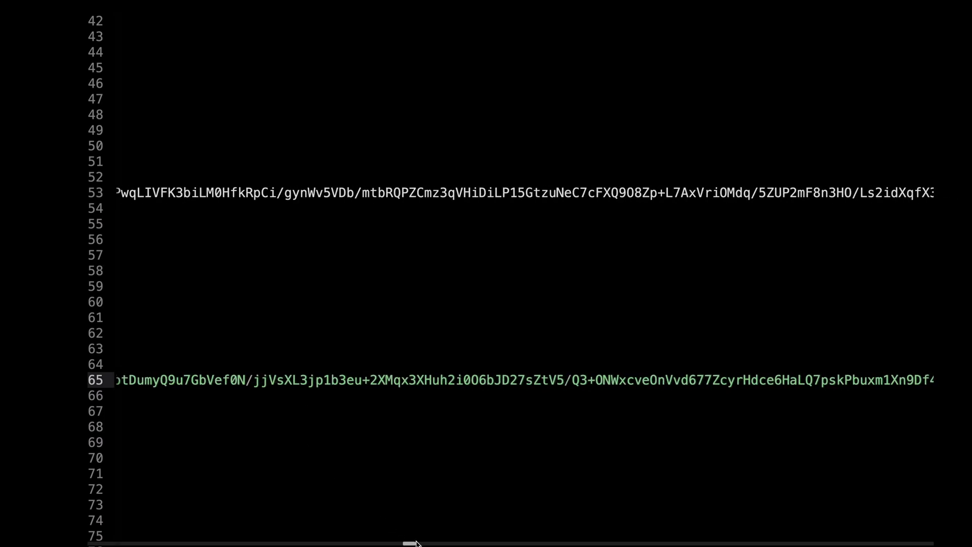
pyautogui.moveTo(412, 543); pyautogui.dragTo(89, 537)
# Step: Change --bg-size to 960px 80px
pyautogui.click(249, 328)
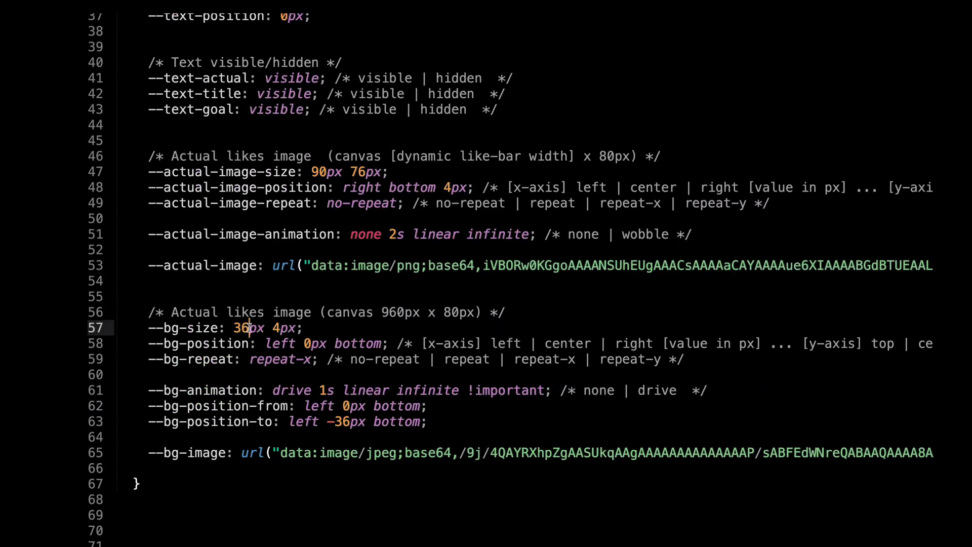
pyautogui.hotkey('shift', 'Left')
pyautogui.hotkey('shift', 'Left')
pyautogui.write('960')
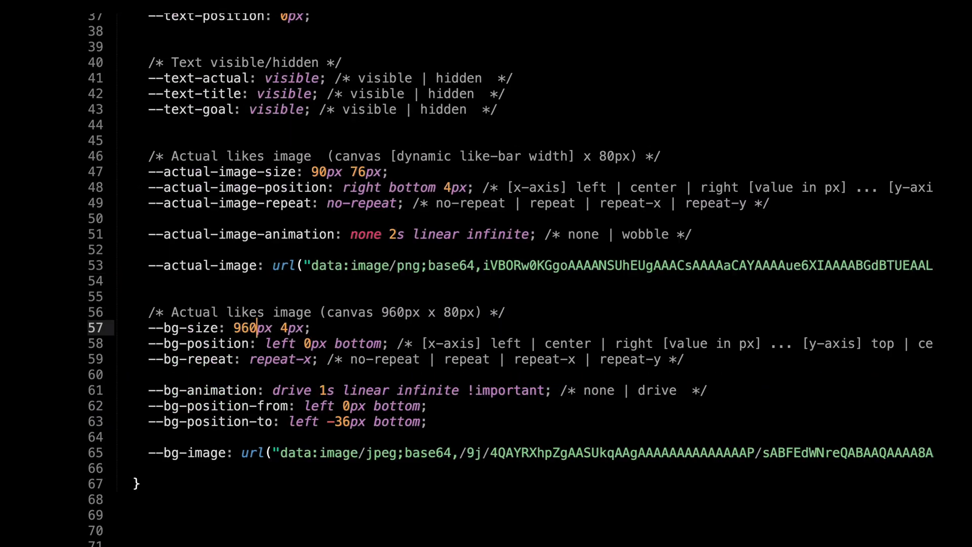
pyautogui.click(287, 327)
pyautogui.press('BackSpace')
pyautogui.write('80')
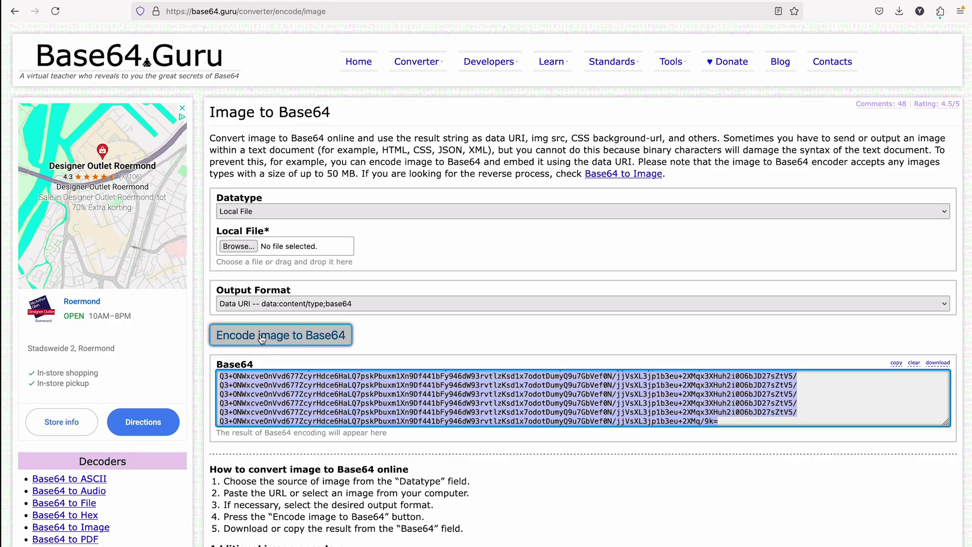
# Step: Load car-002.png, encode it as a PNG Data URI, and copy the Base64 result
pyautogui.click(244, 246)
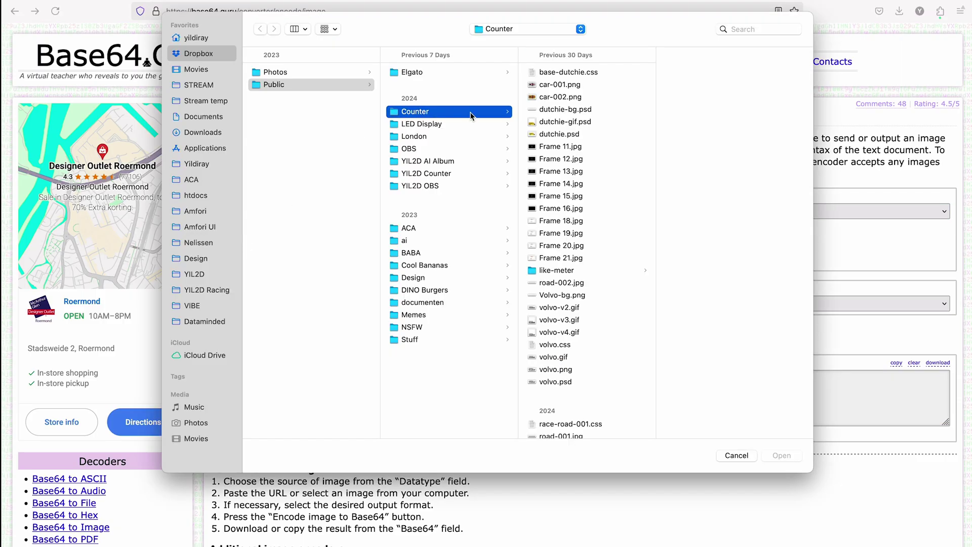
pyautogui.click(559, 97)
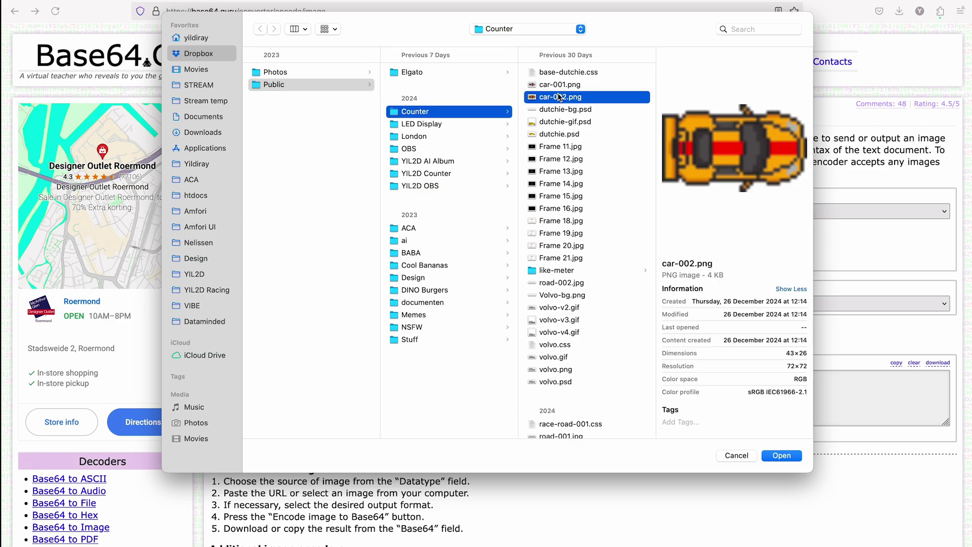
pyautogui.press('space')
pyautogui.press('space')
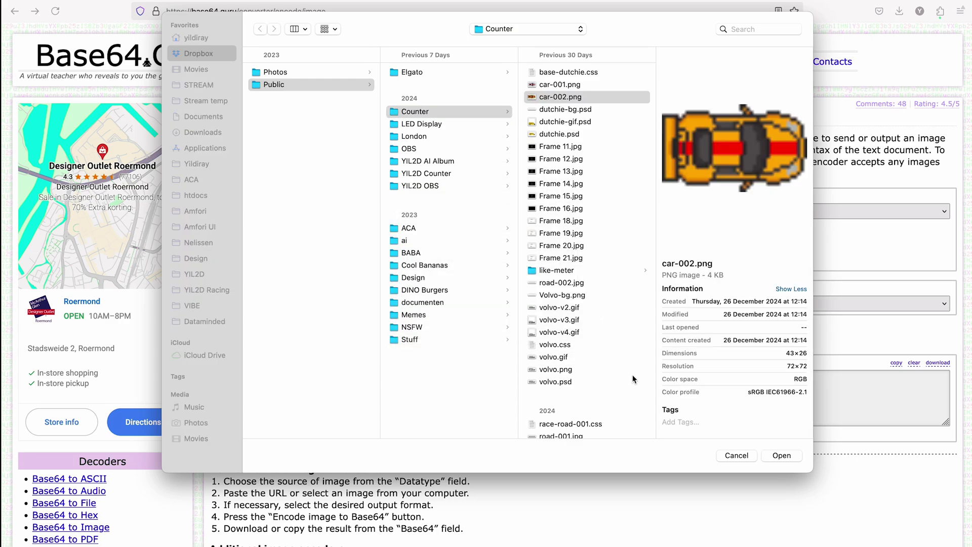
pyautogui.click(781, 456)
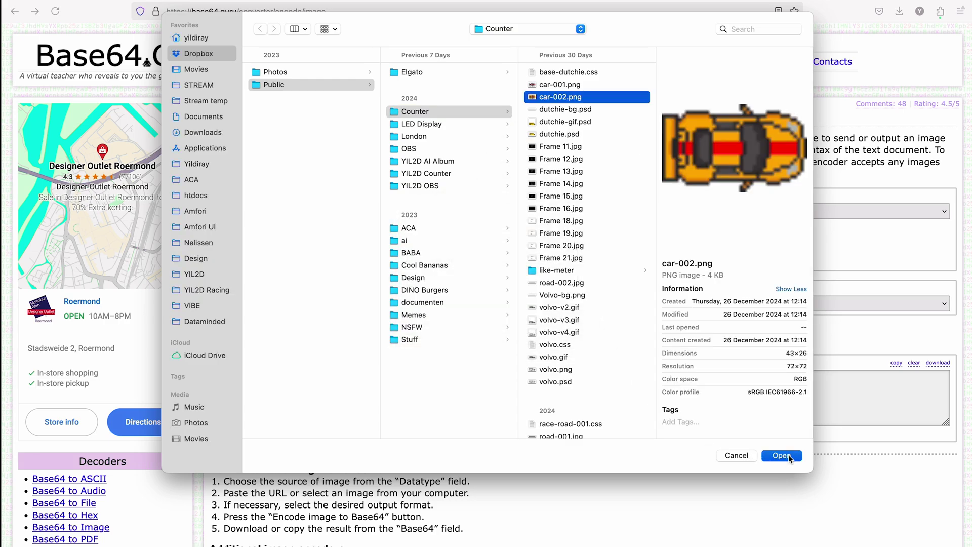
pyautogui.click(286, 329)
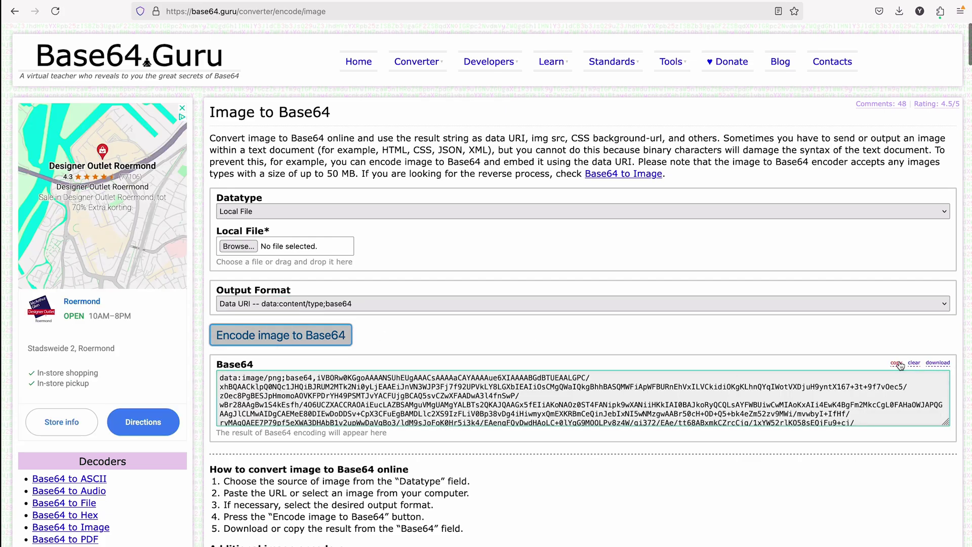
pyautogui.click(901, 362)
pyautogui.press('super+Tab')
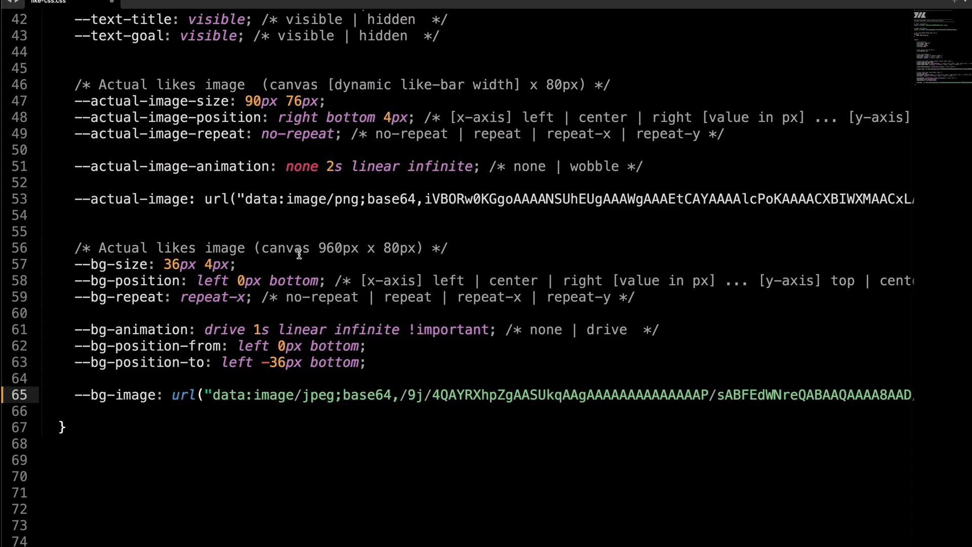
# Step: Replace the old --actual-image data on line 53 with the car PNG data URI
pyautogui.press('ctrl+super+shift+f')
pyautogui.scroll(5, 362, 245)
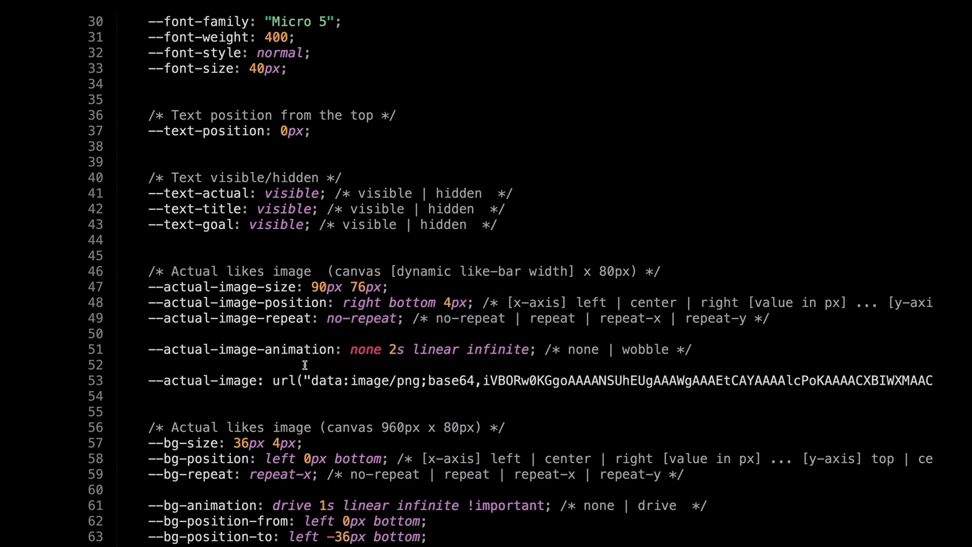
pyautogui.click(310, 381)
pyautogui.hotkey('shift', 'Down')
pyautogui.hotkey('shift', 'Down')
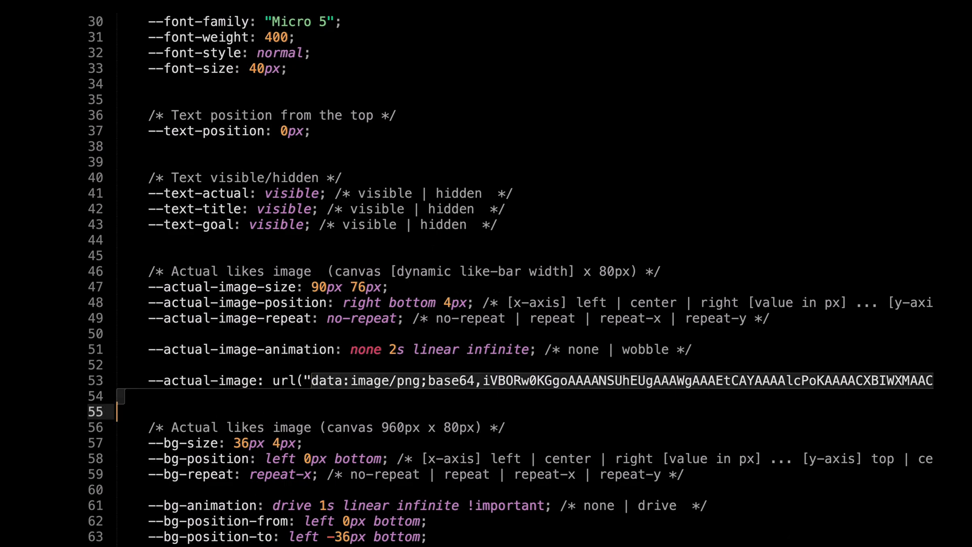
pyautogui.hotkey('shift', 'Up')
pyautogui.hotkey('shift', 'Left')
pyautogui.hotkey('shift', 'Left')
pyautogui.hotkey('shift', 'Left')
pyautogui.hotkey('shift', 'Left')
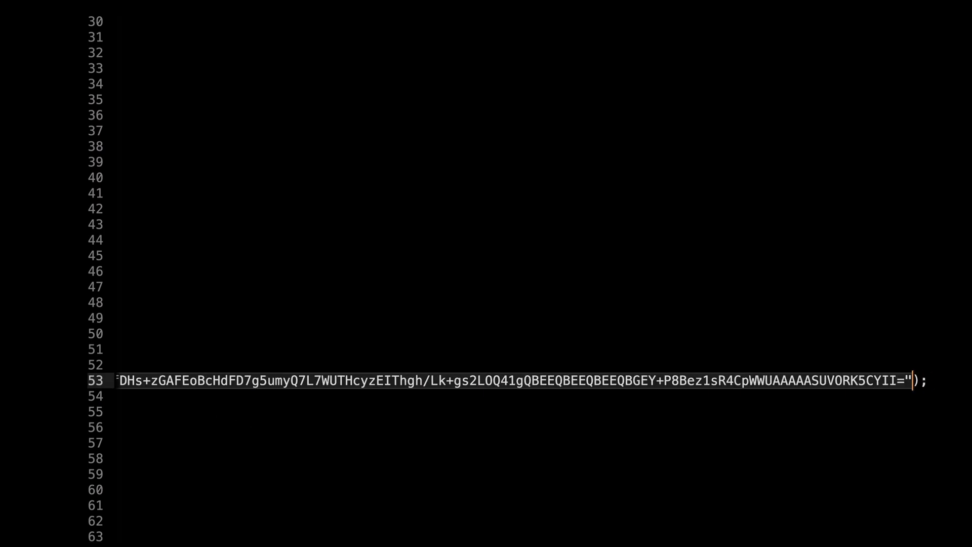
pyautogui.press('BackSpace')
pyautogui.hotkey('ctrl', 'v')
# Step: Change --actual-image-size from 90px 76px to 43px 26px
pyautogui.doubleClick(324, 175)
pyautogui.hotkey('shift', 'Left')
pyautogui.hotkey('shift', 'Left')
pyautogui.write('43')
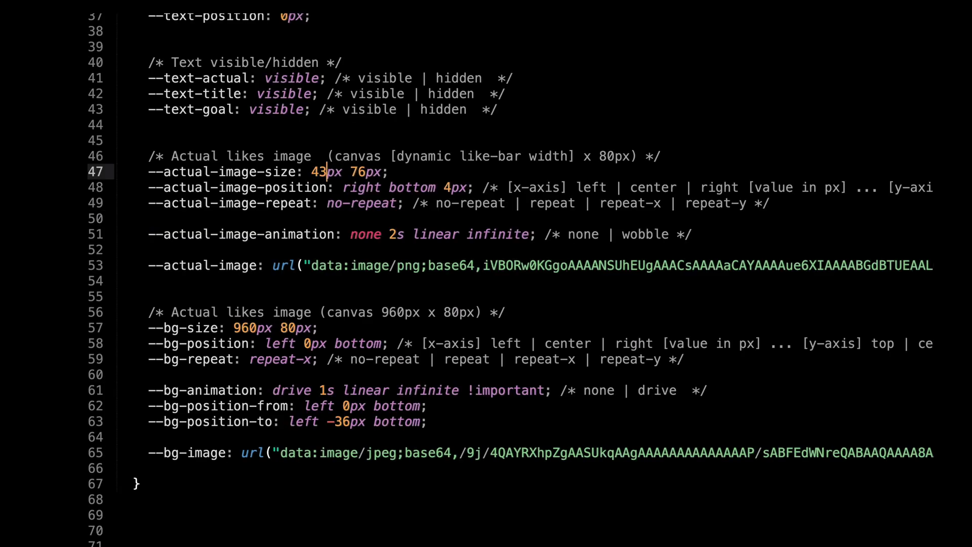
pyautogui.hotkey('shift', 'Right')
pyautogui.hotkey('shift', 'Right')
pyautogui.write('26')
pyautogui.click(403, 174)
pyautogui.press('Up')
pyautogui.press('Up')
pyautogui.press('Up')
pyautogui.scroll(3, 654, 530)
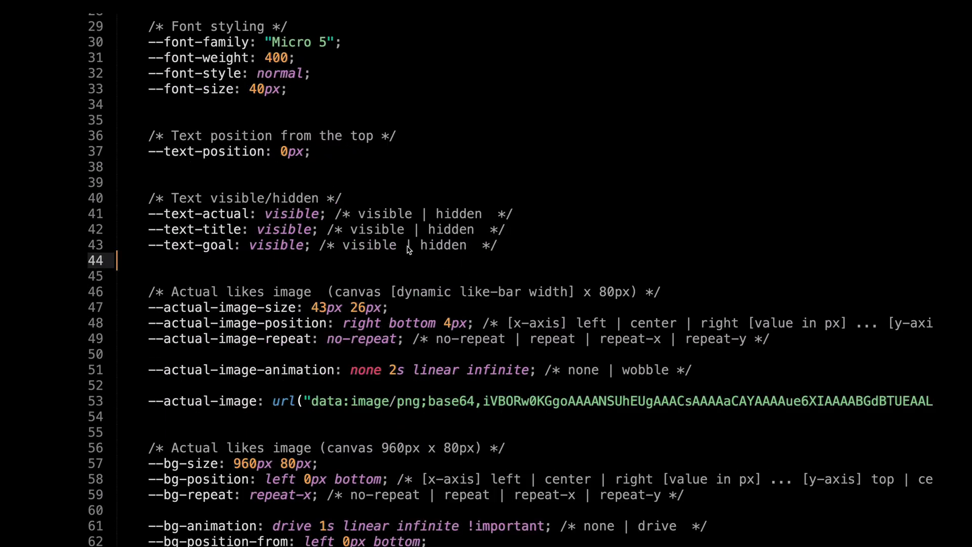
# Step: Change --text-title on line 42 from visible to hidden
pyautogui.doubleClick(279, 231)
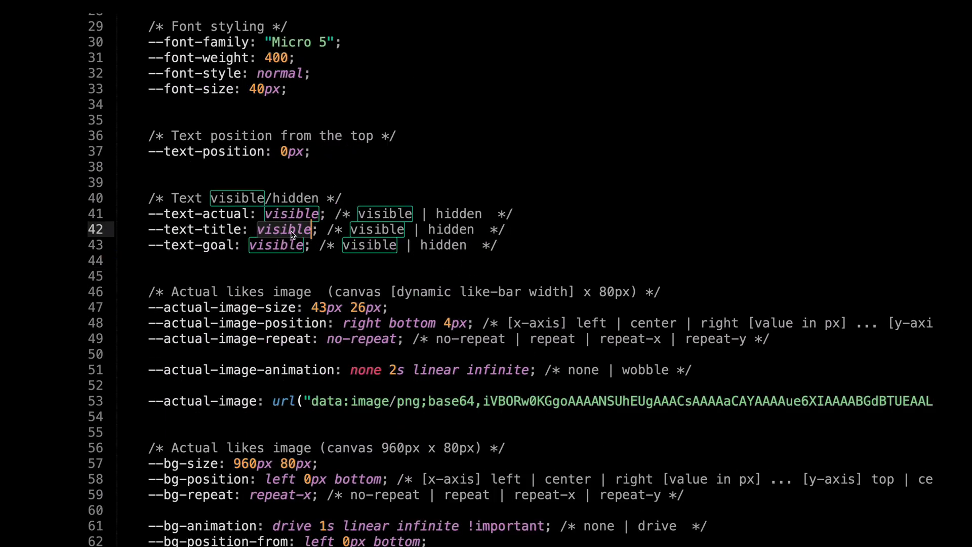
pyautogui.write('g')
pyautogui.press('BackSpace')
pyautogui.write('hidden')
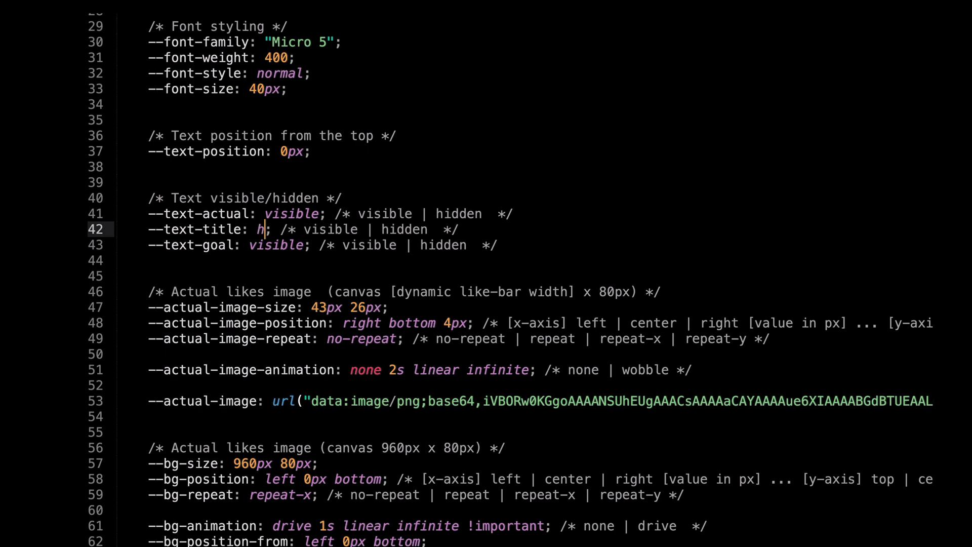
pyautogui.click(304, 255)
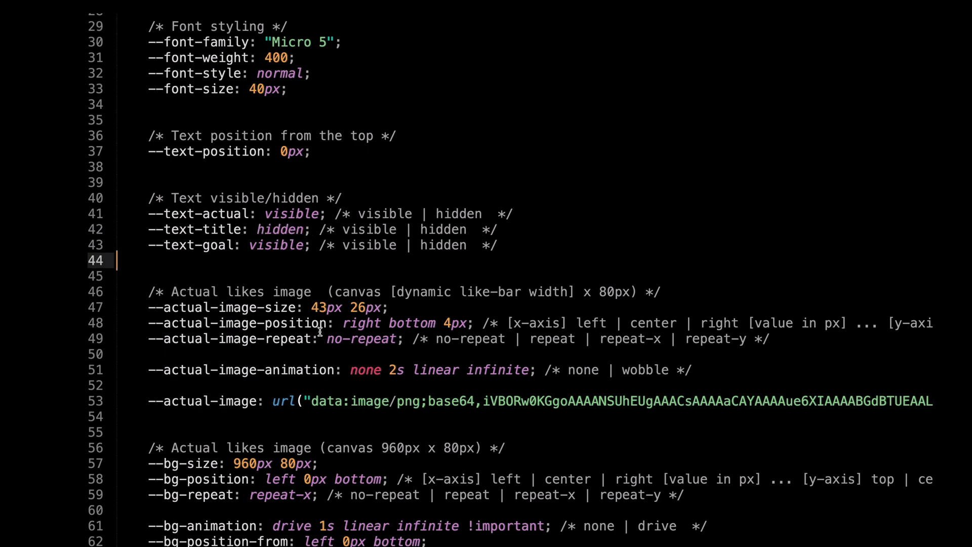
pyautogui.scroll(-2, 320, 331)
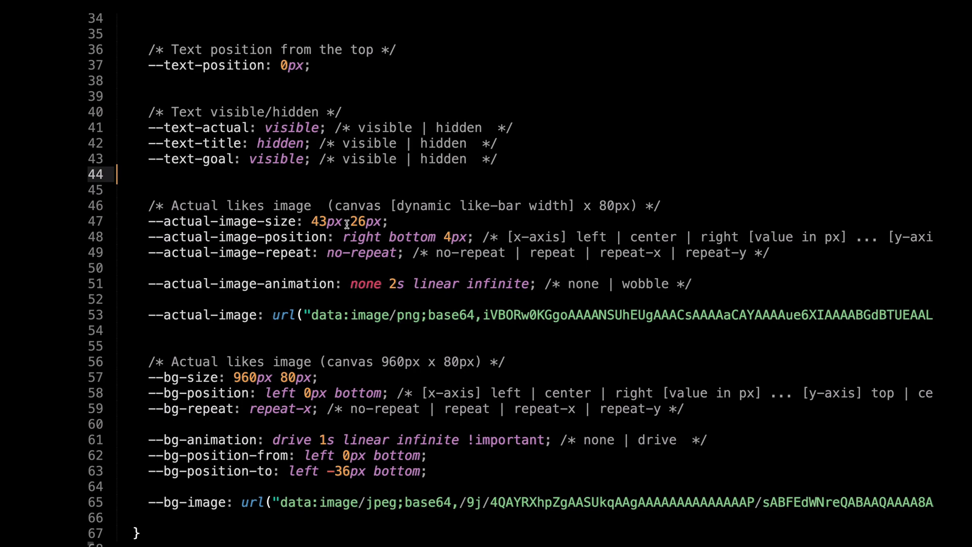
# Step: Set the car position on line 48 to right center, dropping the 4px offset
pyautogui.click(443, 236)
pyautogui.moveTo(442, 237); pyautogui.dragTo(467, 237)
pyautogui.press('BackSpace')
pyautogui.press('BackSpace')
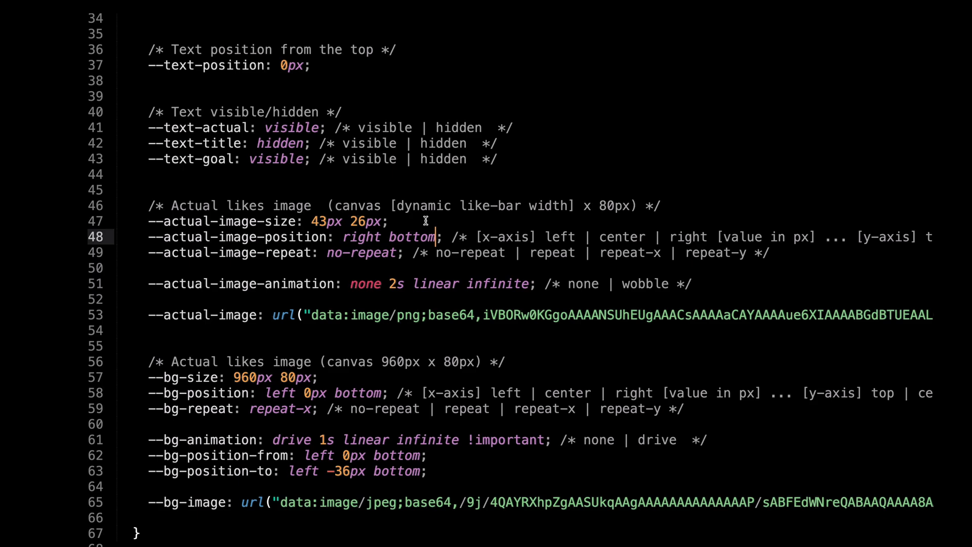
pyautogui.doubleClick(365, 237)
pyautogui.press('BackSpace')
pyautogui.write('right')
pyautogui.doubleClick(413, 236)
pyautogui.write('center')
# Step: Change --actual-image-animation from none to wobble
pyautogui.doubleClick(360, 284)
pyautogui.write('wobble')
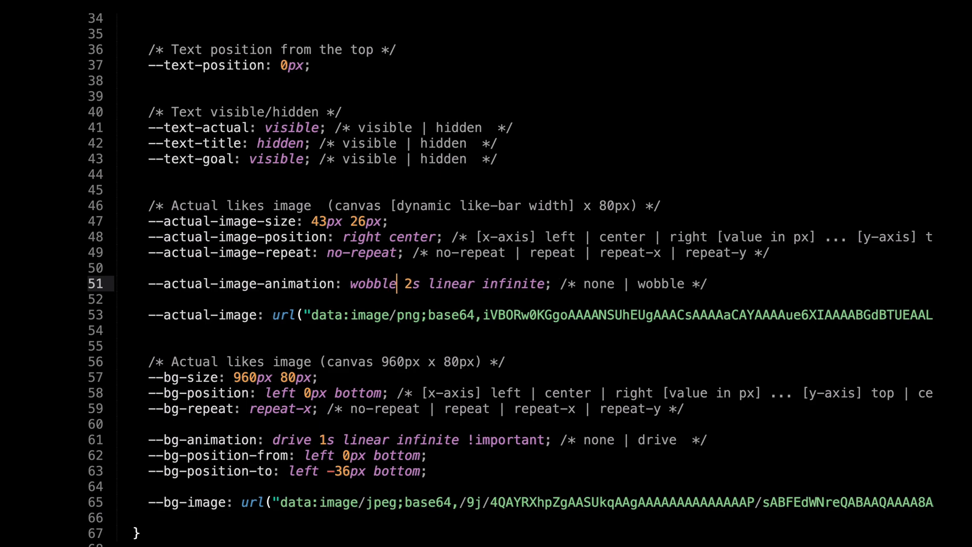
pyautogui.click(359, 300)
# Step: Change the --bg-position-to scroll end from -36px to -960px
pyautogui.scroll(-2, 359, 303)
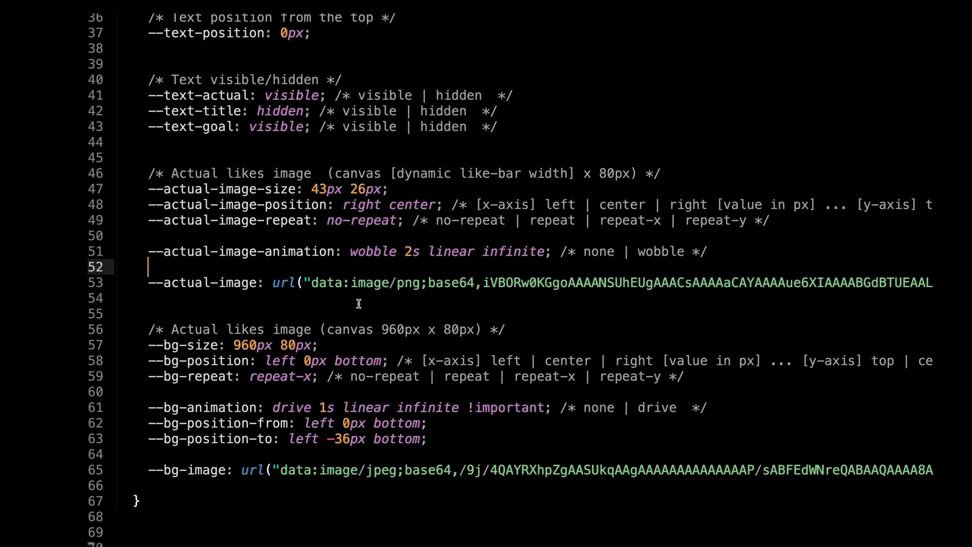
pyautogui.scroll(-2, 359, 303)
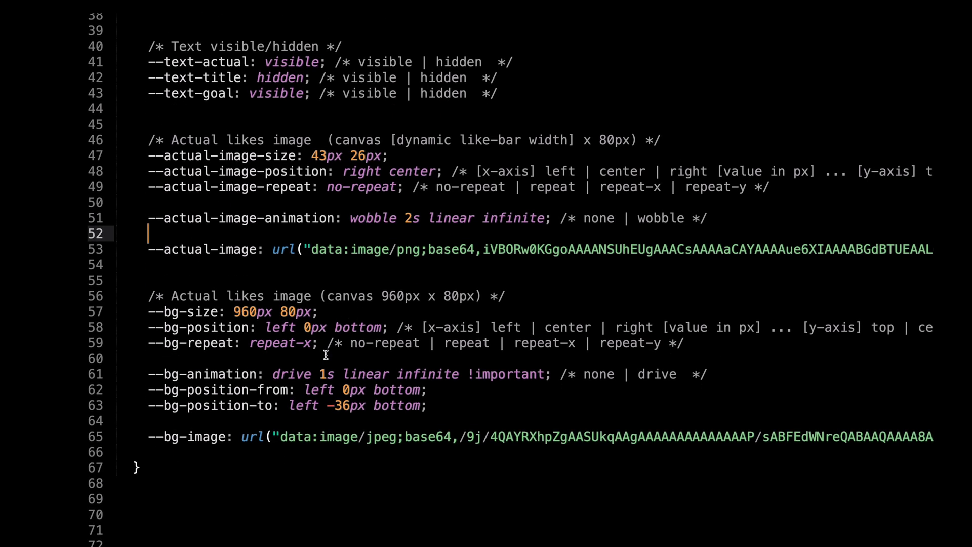
pyautogui.click(338, 405)
pyautogui.hotkey('shift', 'Right')
pyautogui.hotkey('shift', 'Right')
pyautogui.write('960')
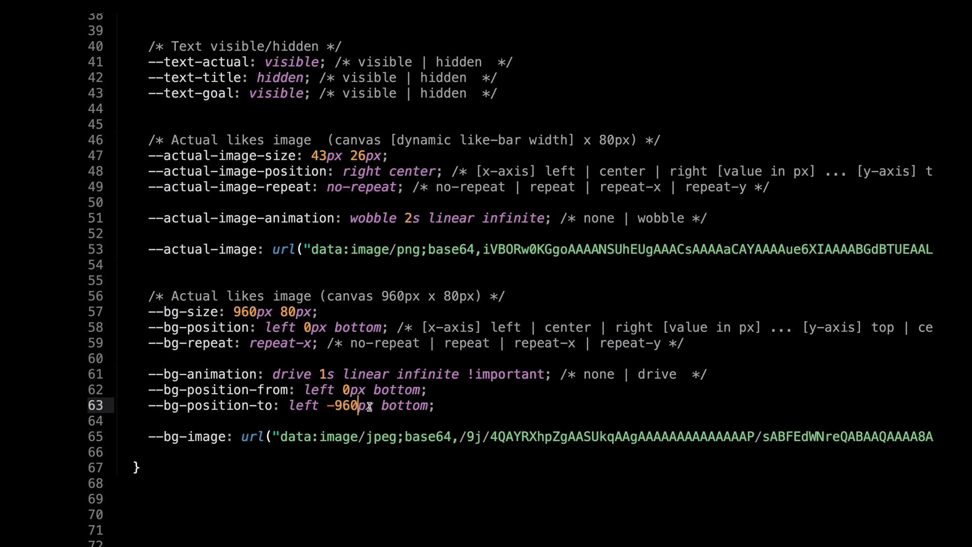
pyautogui.press('super+a')
# Step: Copy the whole race-track stylesheet from Sublime Text and change --text-position to 20px
pyautogui.rightClick(391, 330)
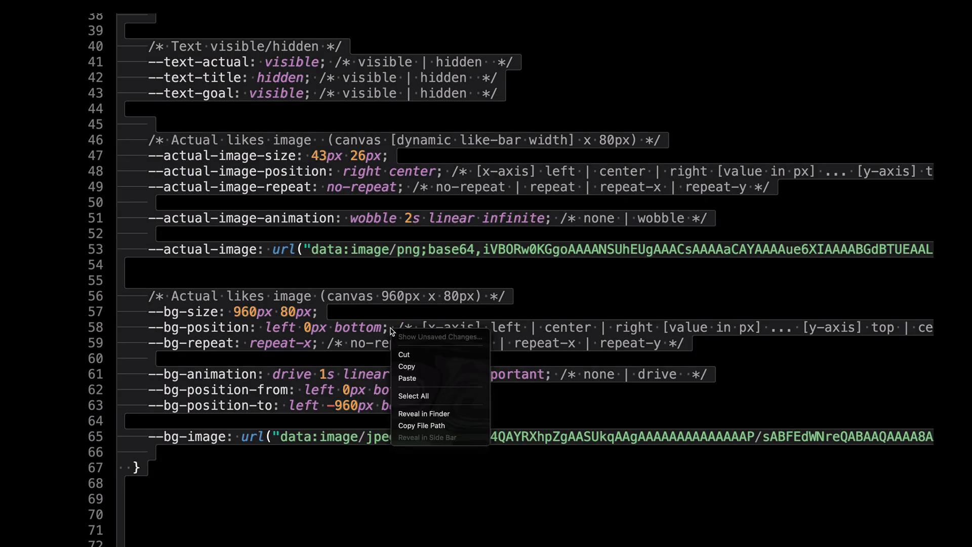
pyautogui.click(414, 368)
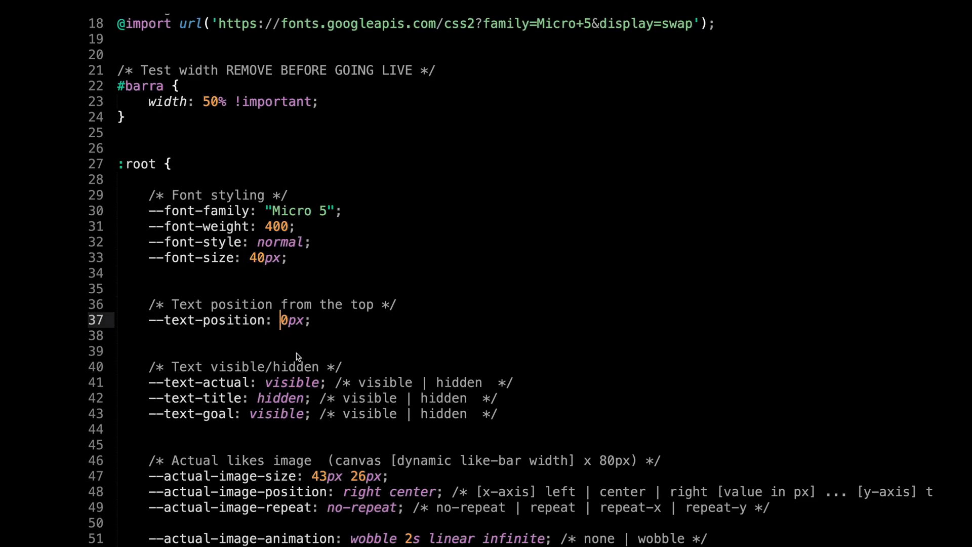
pyautogui.write('20px;')
pyautogui.click(327, 322)
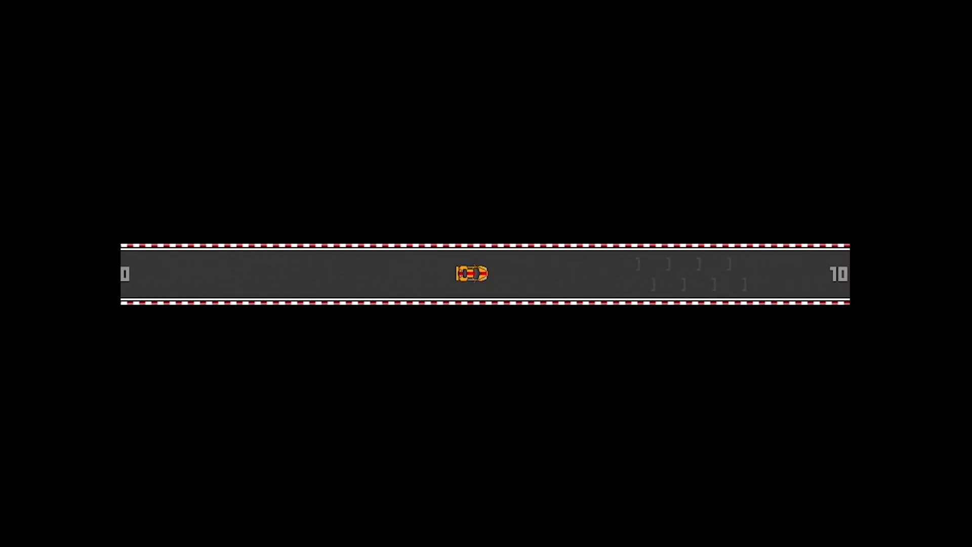